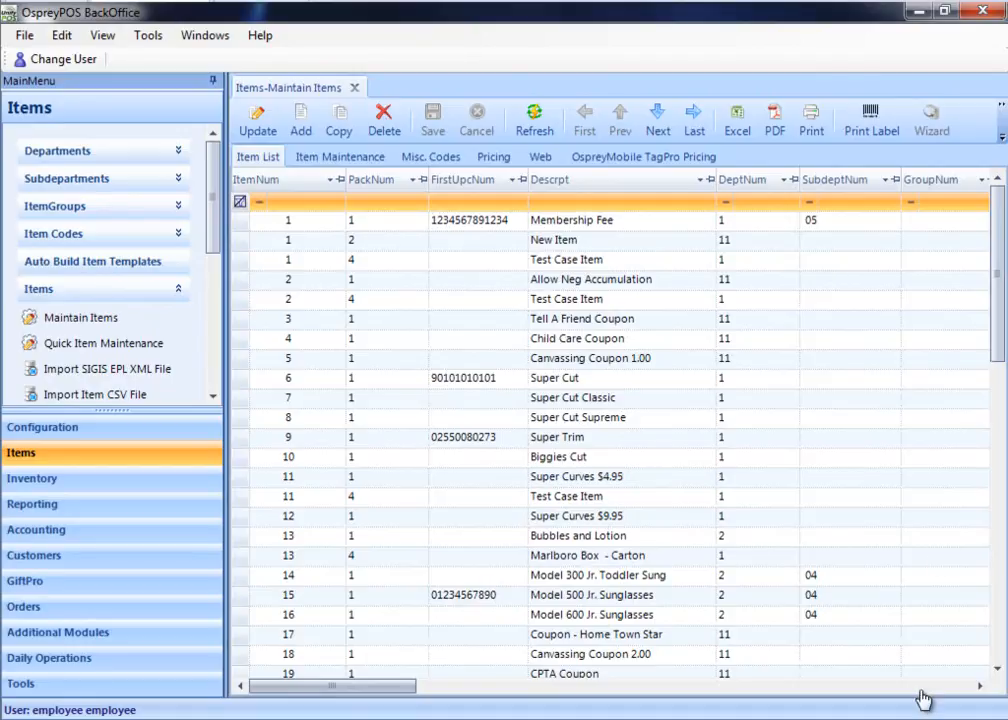
Step: Review the available item codes, including the size, style and color codes
{"action": "left_click", "coordinate": [157, 240]}
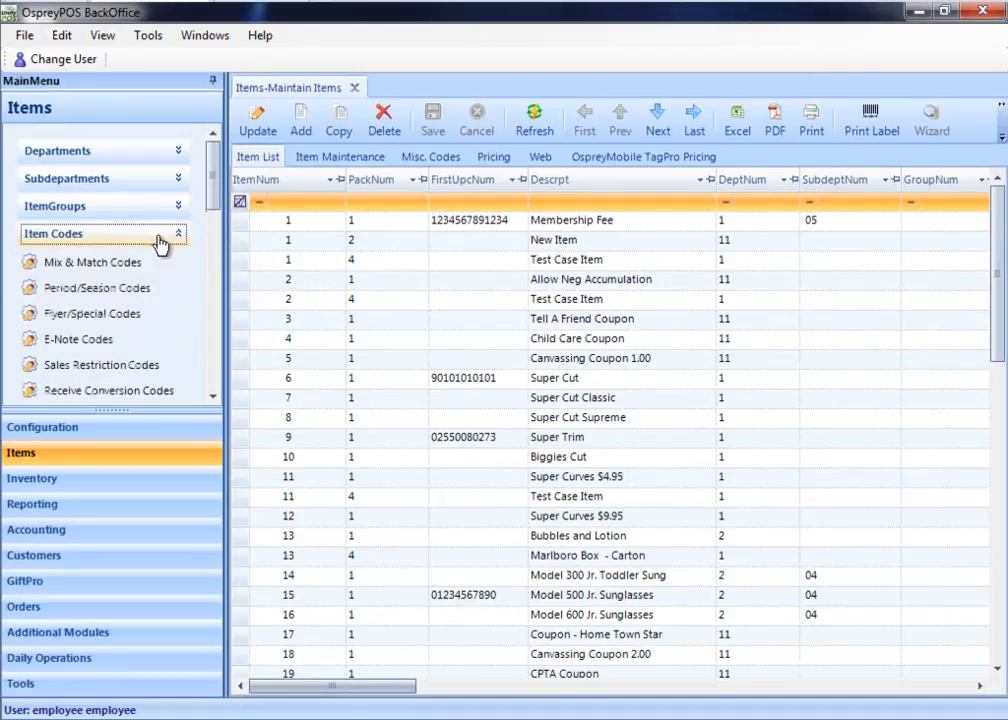
{"action": "scroll", "coordinate": [150, 300], "scroll_direction": "down", "scroll_amount": 2}
{"action": "scroll", "coordinate": [148, 315], "scroll_direction": "down", "scroll_amount": 3}
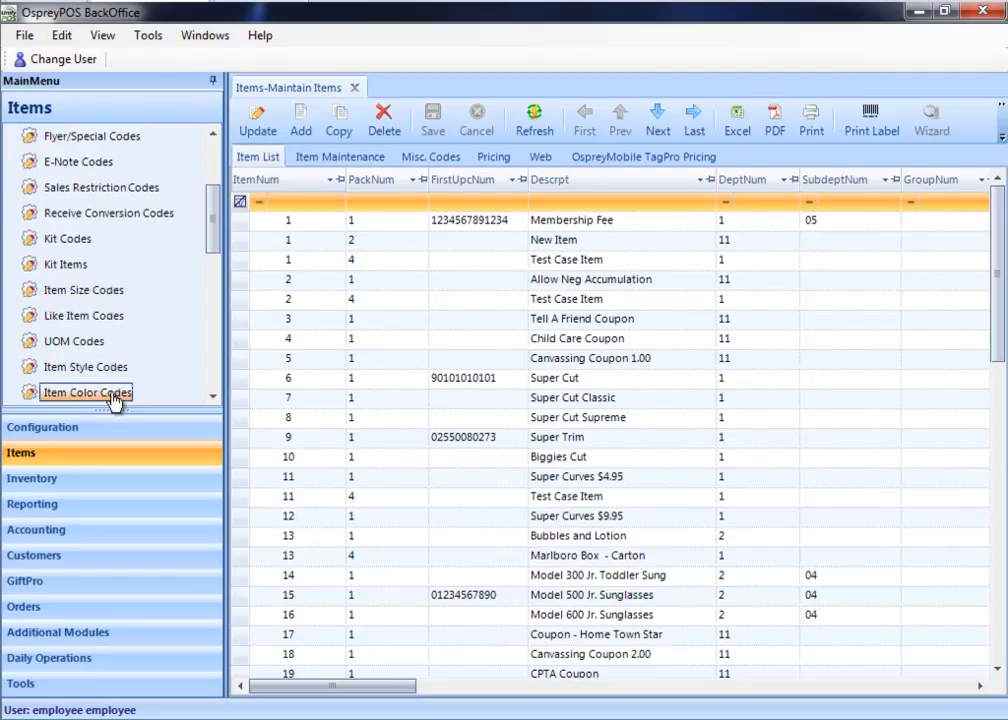
{"action": "scroll", "coordinate": [112, 392], "scroll_direction": "up", "scroll_amount": 5}
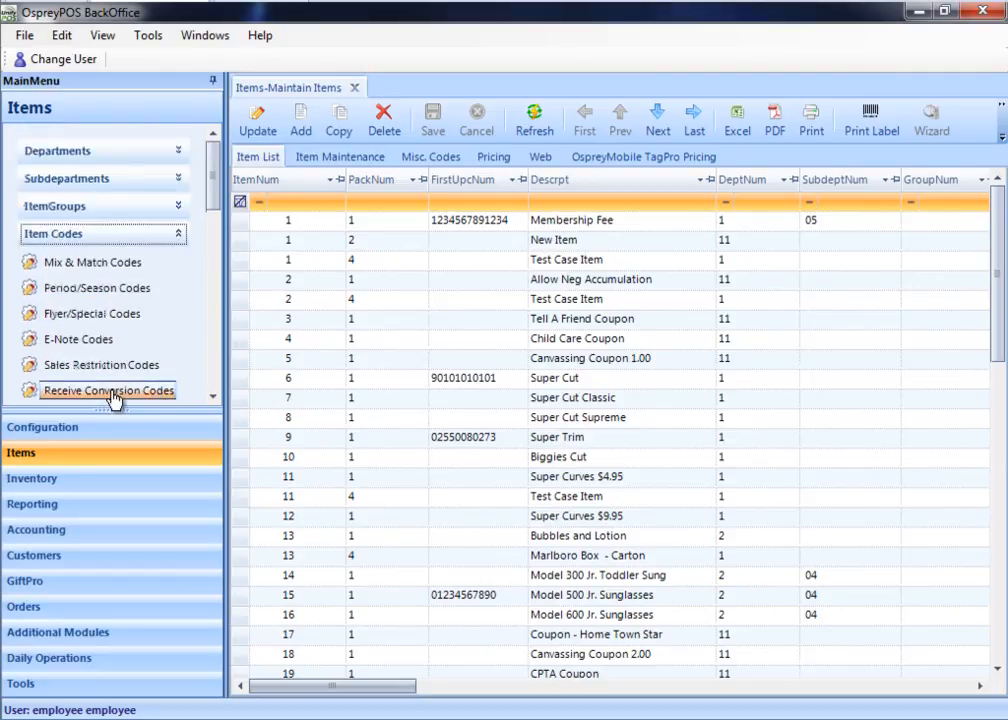
{"action": "left_click", "coordinate": [116, 234]}
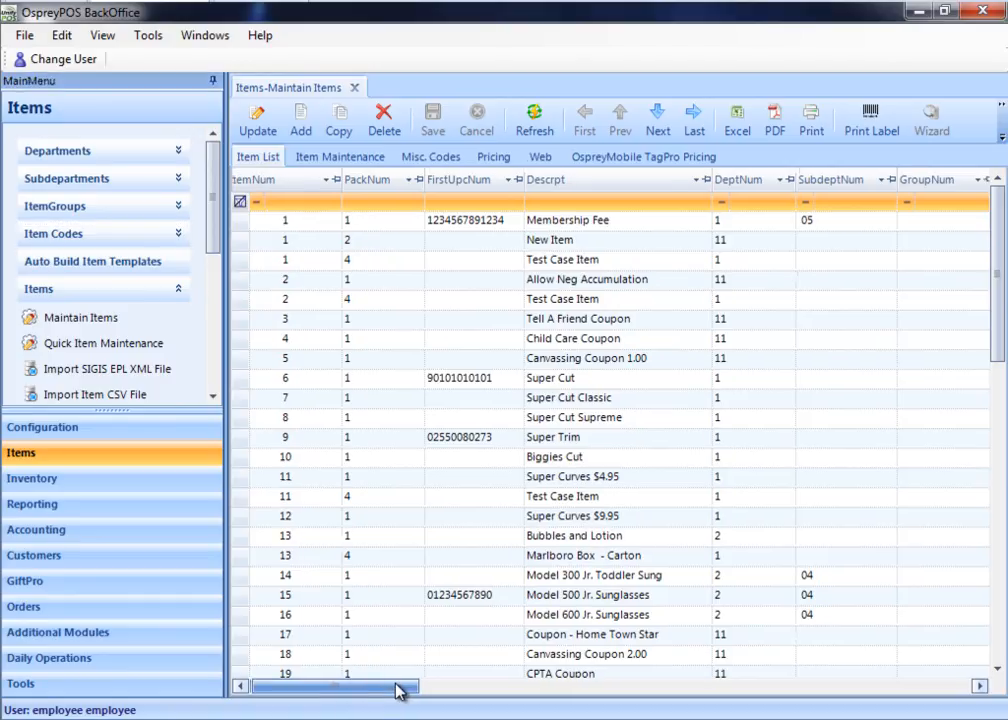
Step: Move the MasterItemNum column in the item list so it sits directly between Descrpt and DeptNum
{"action": "left_click_drag", "start_coordinate": [400, 689], "coordinate": [444, 680]}
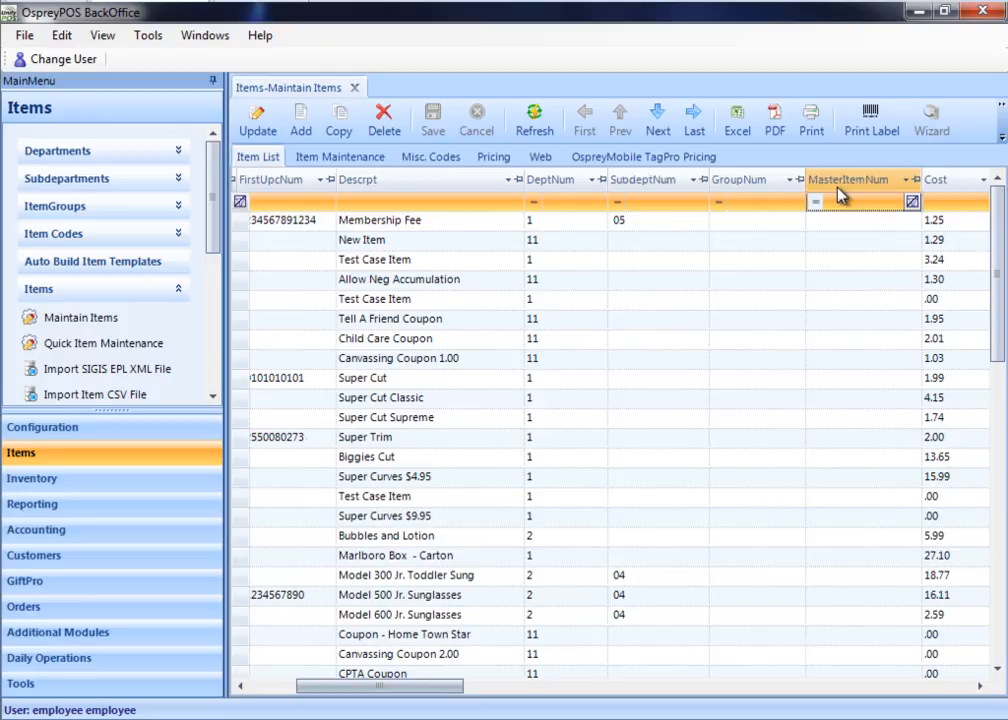
{"action": "left_click_drag", "start_coordinate": [838, 187], "coordinate": [535, 205]}
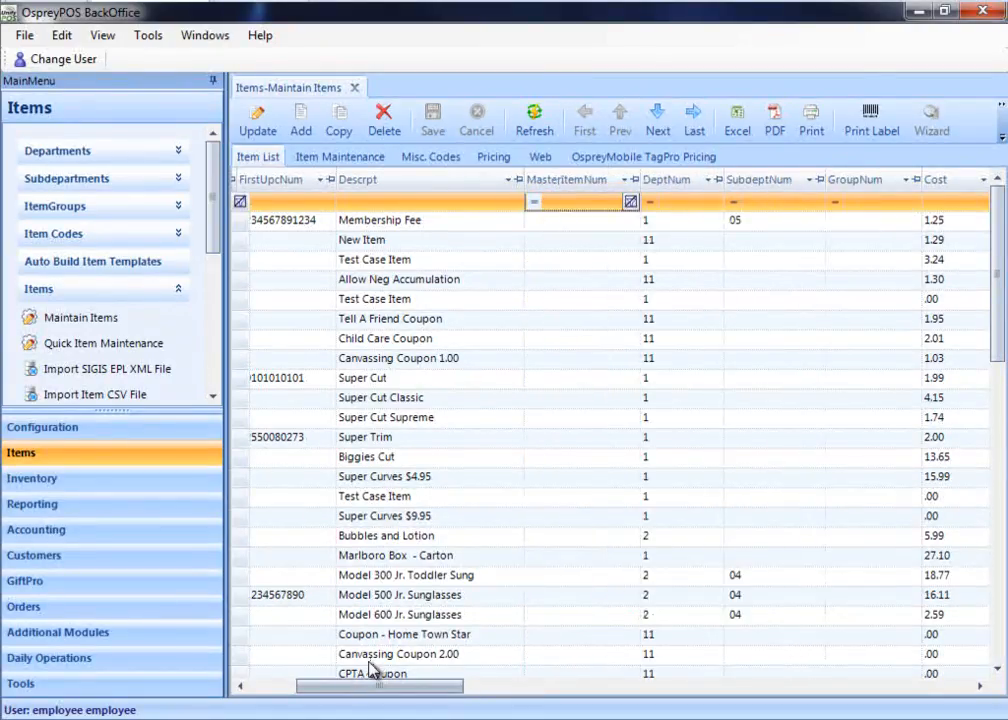
{"action": "left_click_drag", "start_coordinate": [364, 684], "coordinate": [285, 700]}
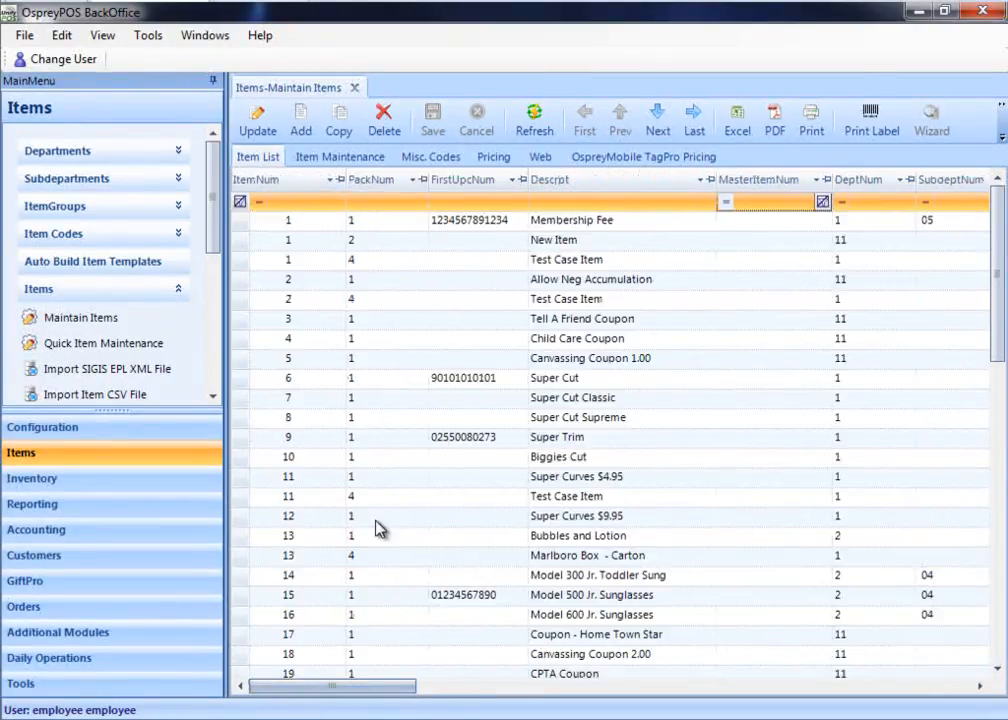
Step: Add a new master item with an automatically generated item number and the description "Matrix Item Test Shirt"
{"action": "left_click", "coordinate": [294, 132]}
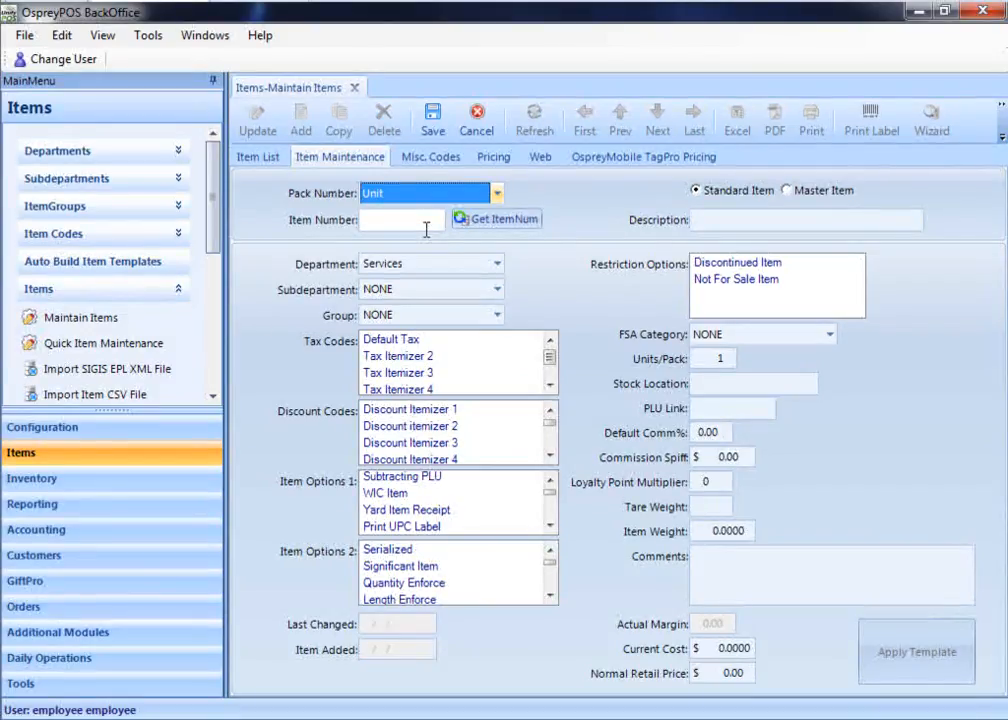
{"action": "left_click", "coordinate": [503, 219]}
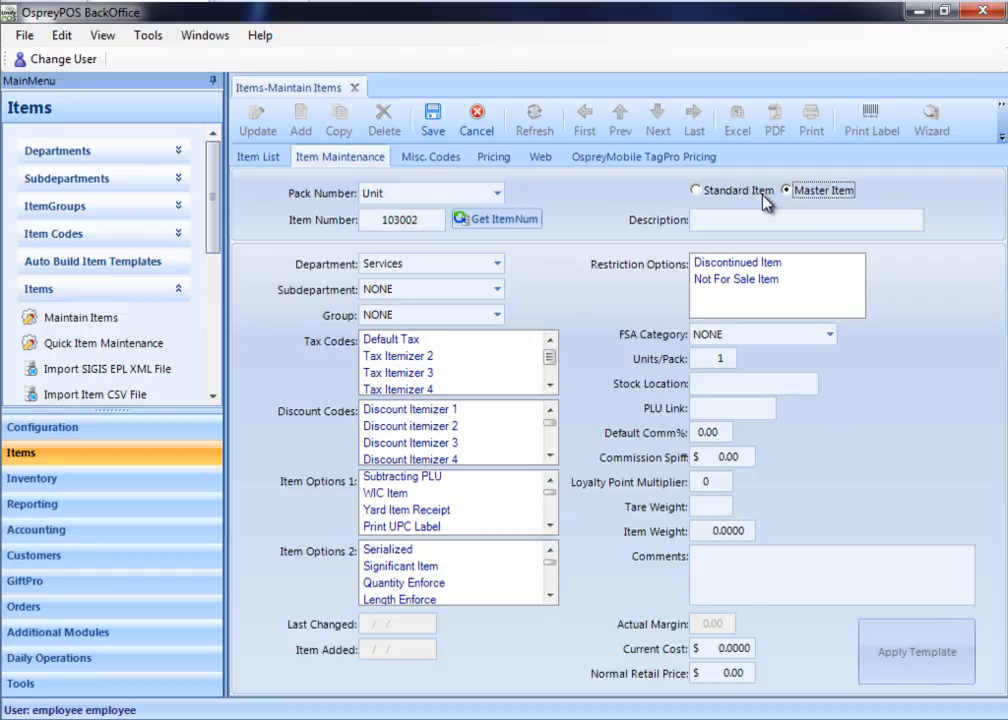
{"action": "left_click", "coordinate": [774, 217]}
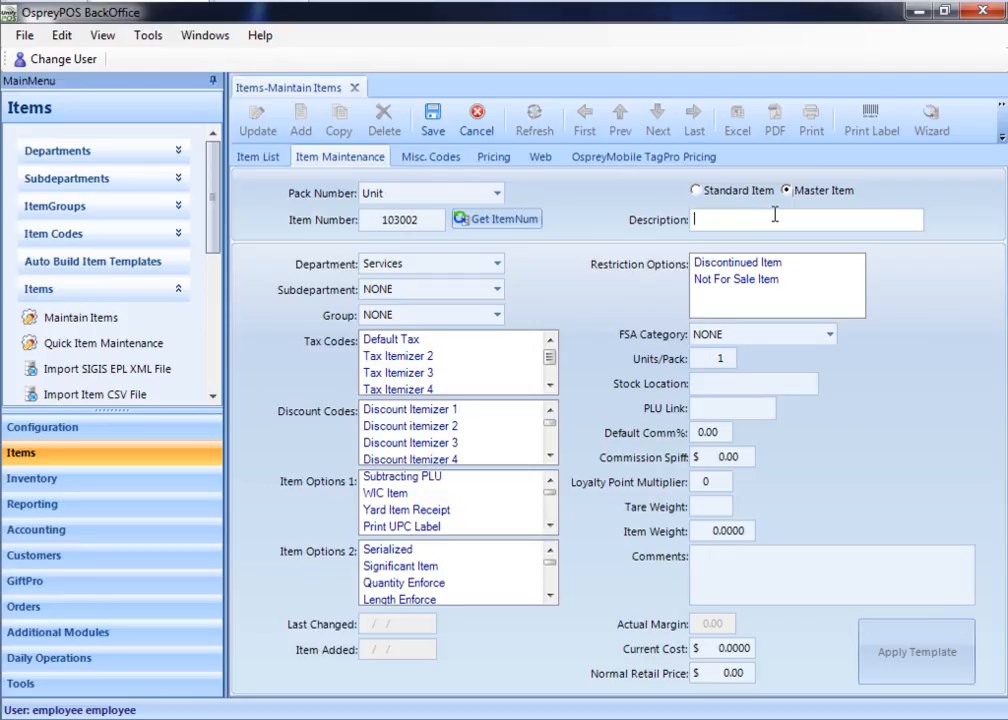
{"action": "type", "text": "Matrix Item Test Shirt"}
Step: Assign the shirt to the Products department and apply Default Tax, Discount Itemizer 1 and Discount Itemizer 4
{"action": "left_click", "coordinate": [497, 264]}
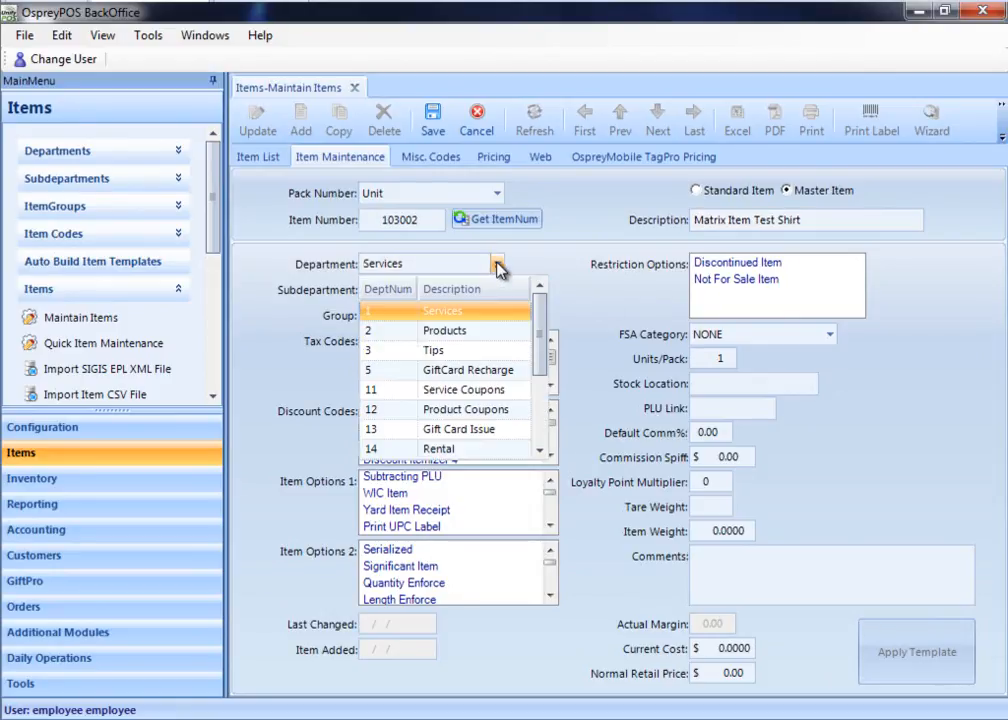
{"action": "left_click", "coordinate": [477, 331]}
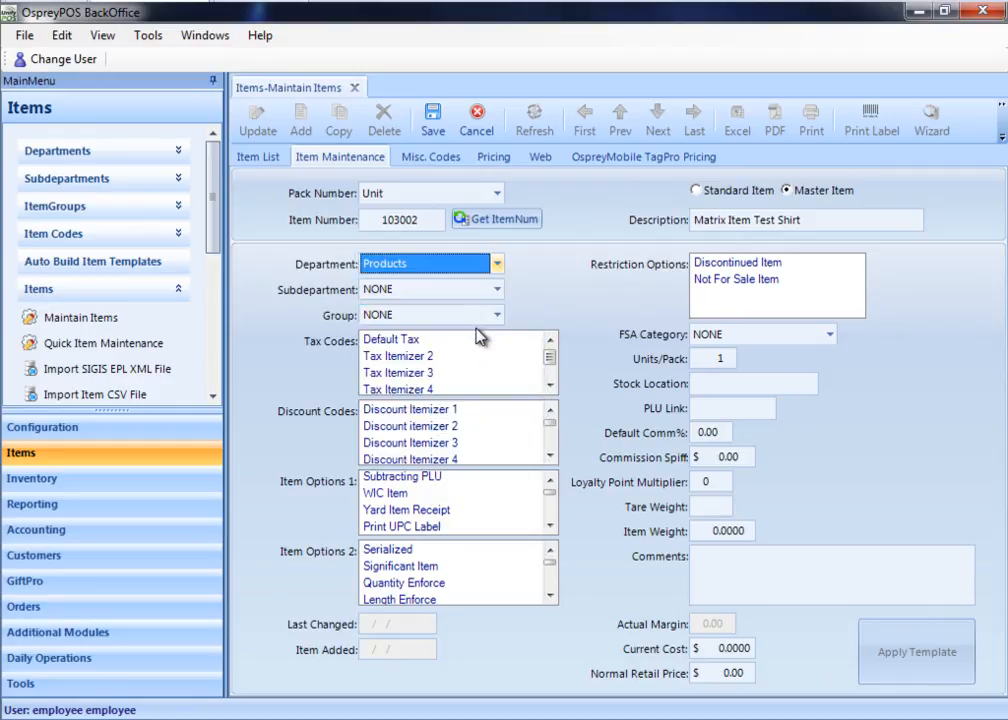
{"action": "left_click", "coordinate": [467, 342]}
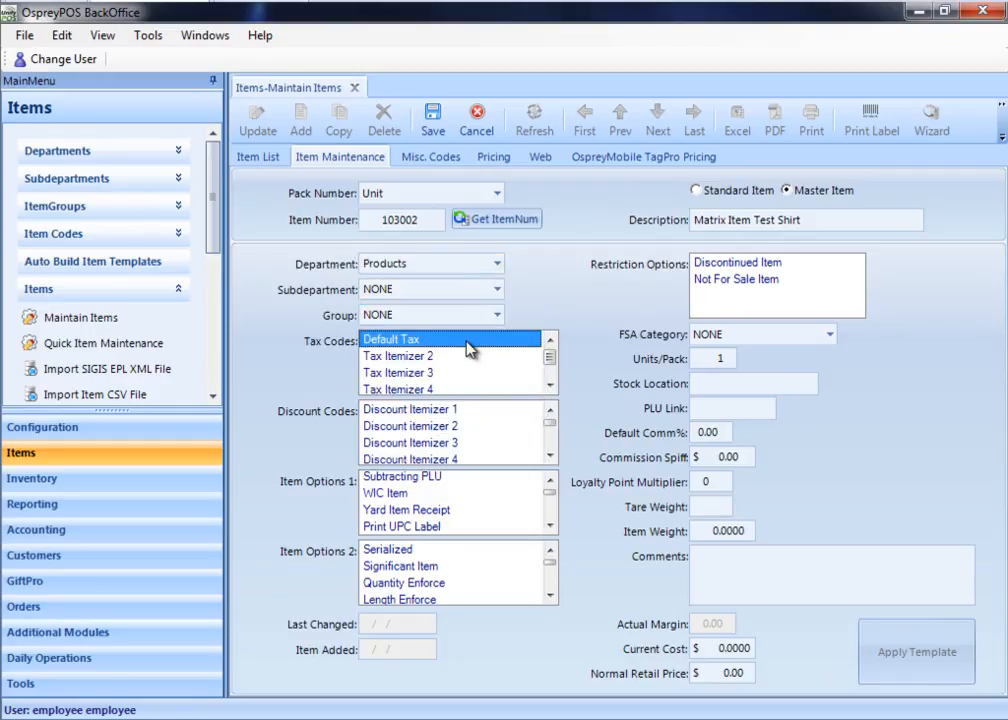
{"action": "left_click", "coordinate": [482, 410]}
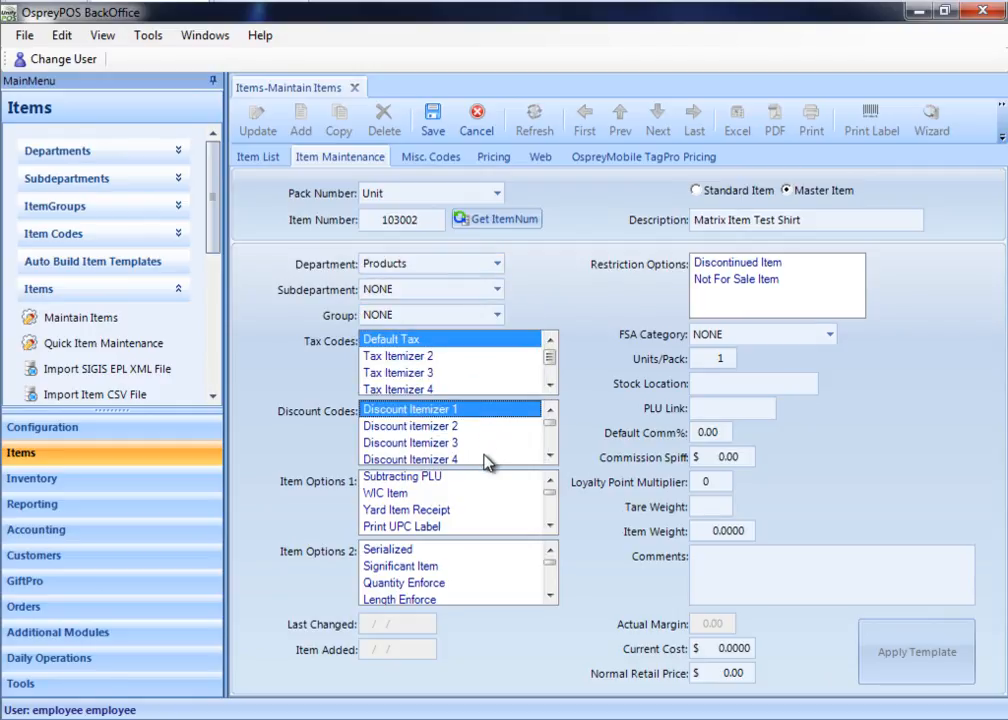
{"action": "left_click", "coordinate": [505, 459]}
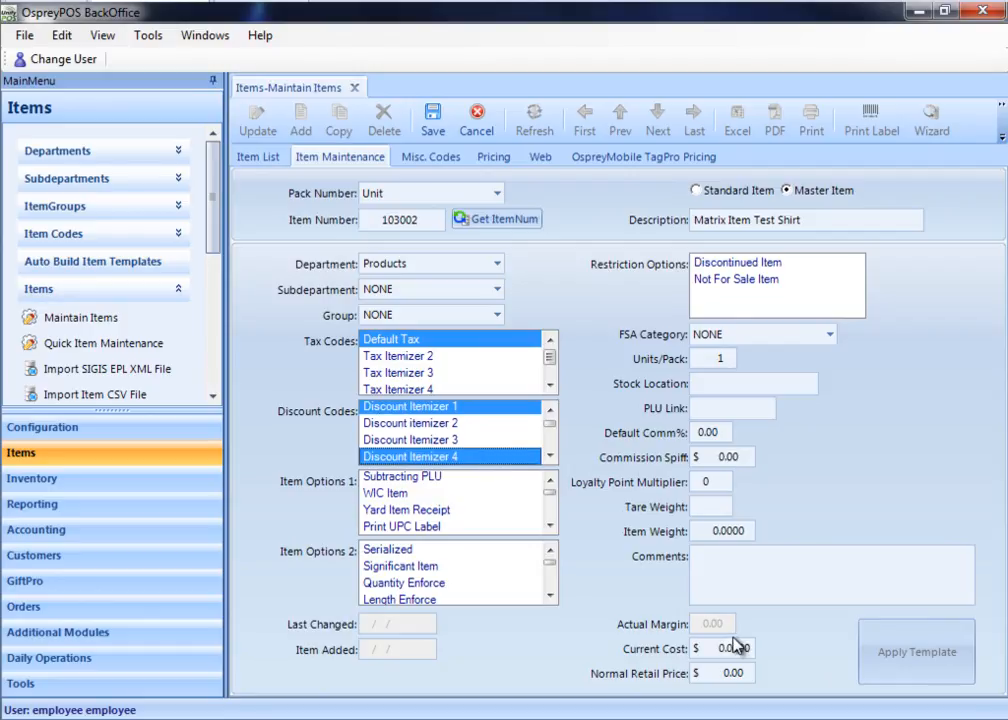
Step: Set the shirt's current cost to 7.77 and its normal retail price to 14.95
{"action": "left_click_drag", "start_coordinate": [704, 648], "coordinate": [760, 648]}
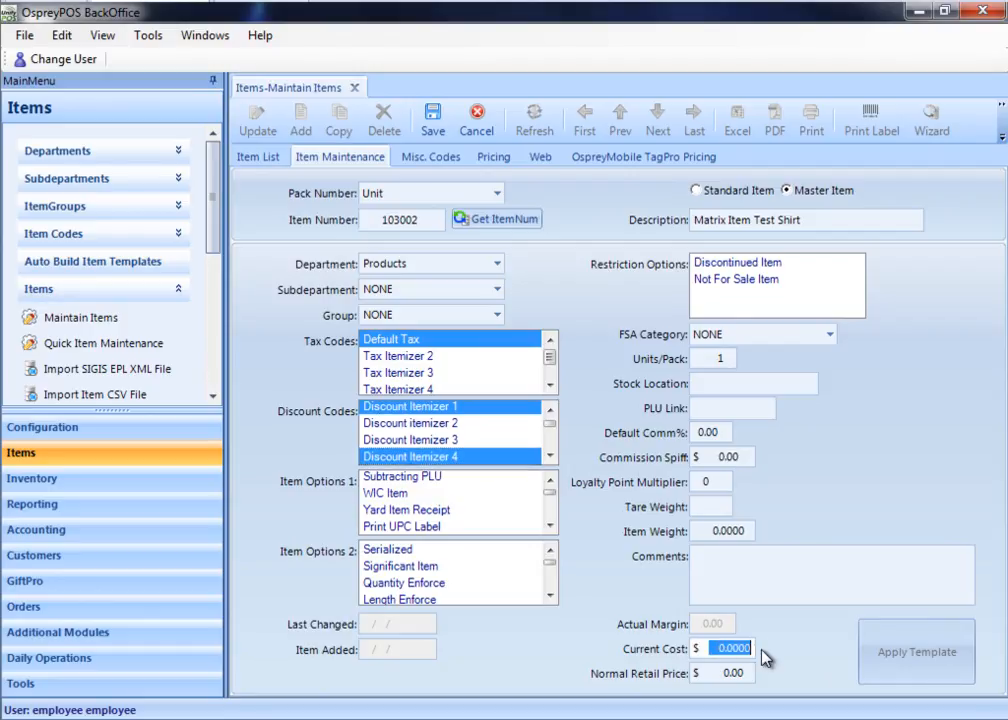
{"action": "type", "text": "7.77"}
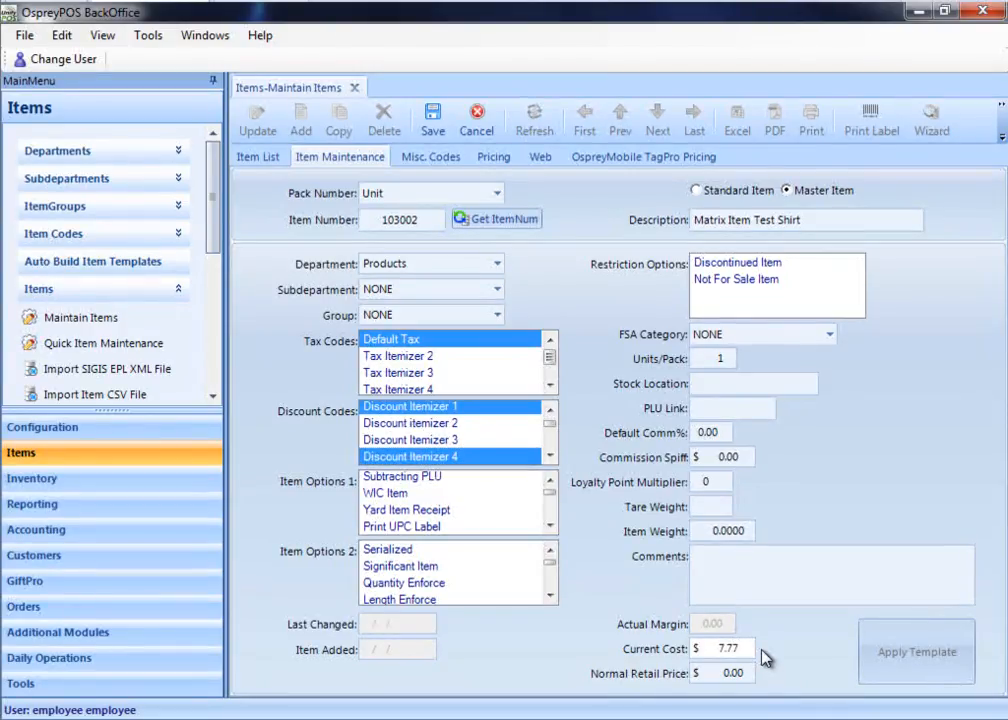
{"action": "key", "text": "Tab"}
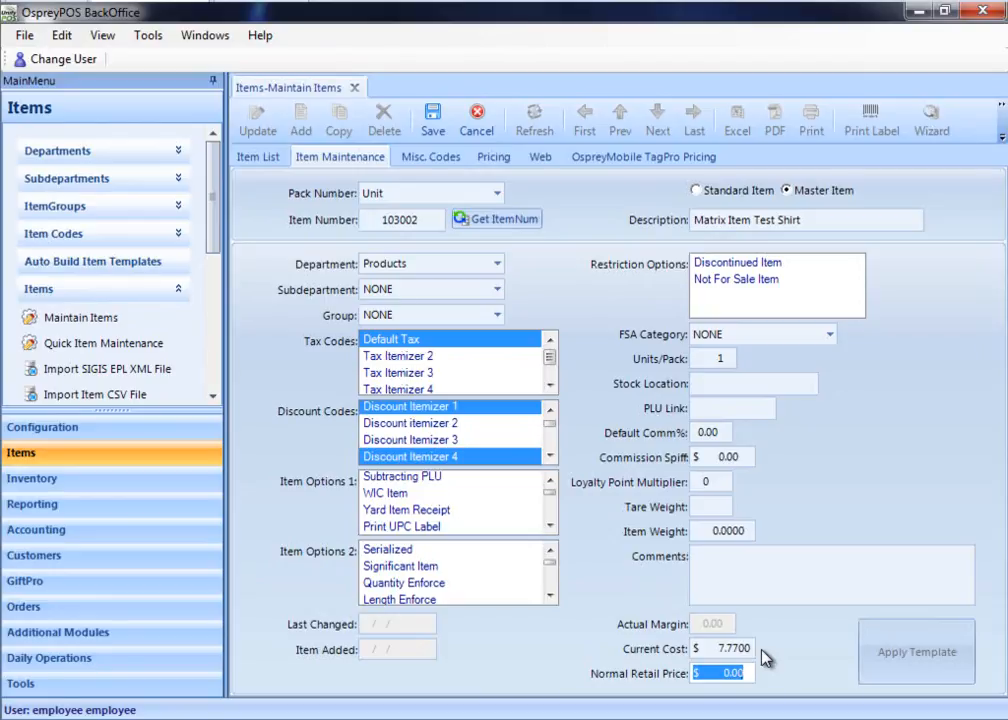
{"action": "type", "text": "14"}
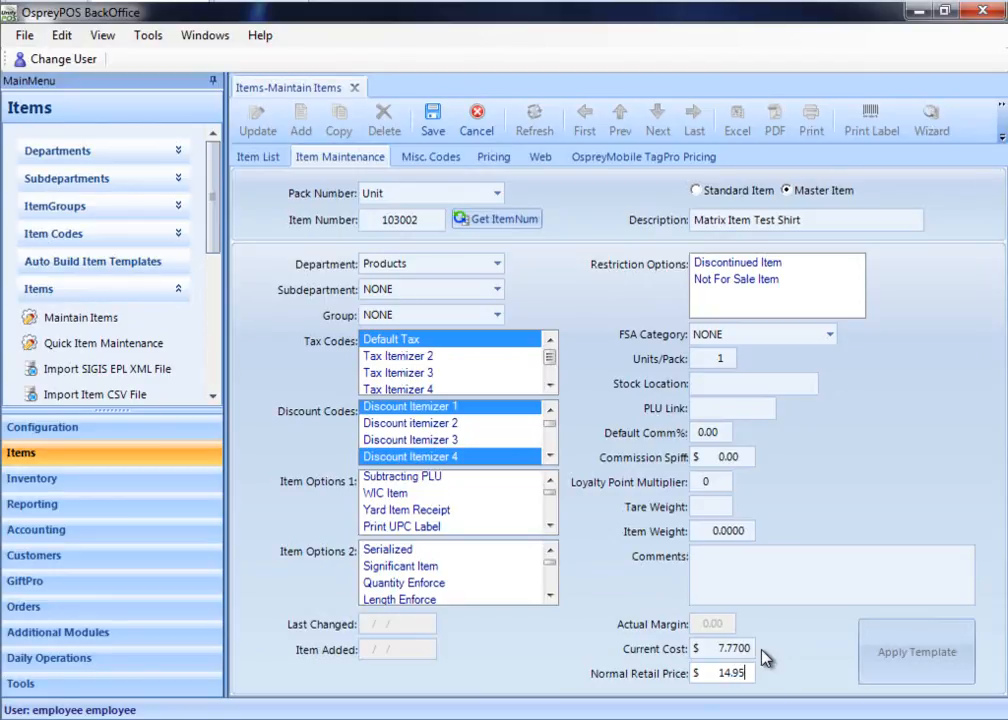
Step: Check the new item's miscellaneous codes and pricing, then save it and return to the item list
{"action": "left_click", "coordinate": [459, 169]}
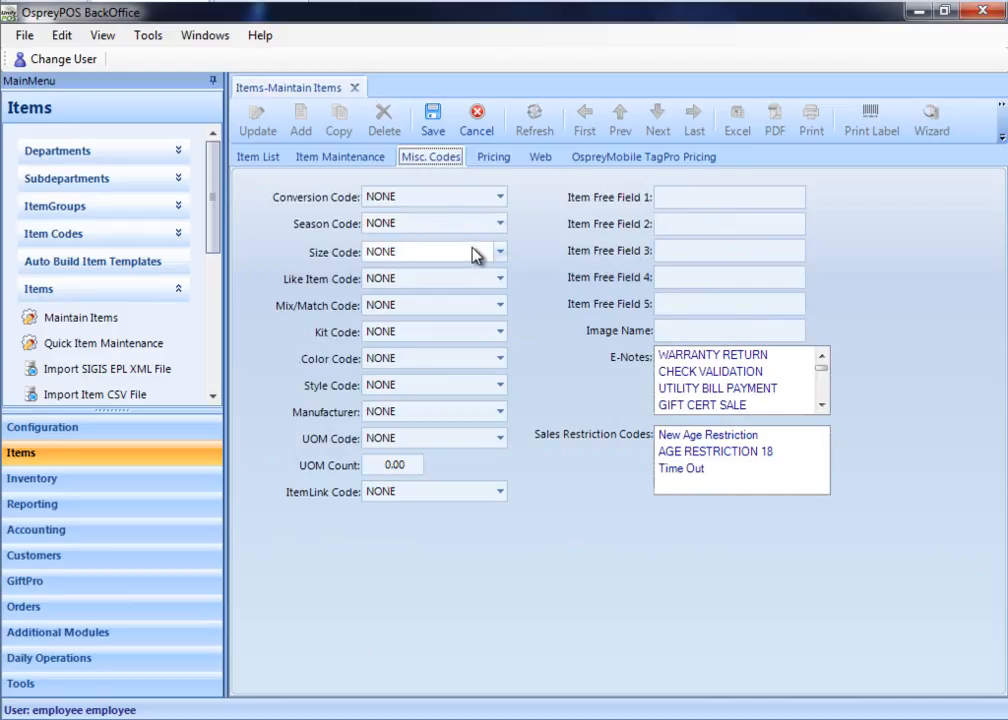
{"action": "left_click", "coordinate": [494, 160]}
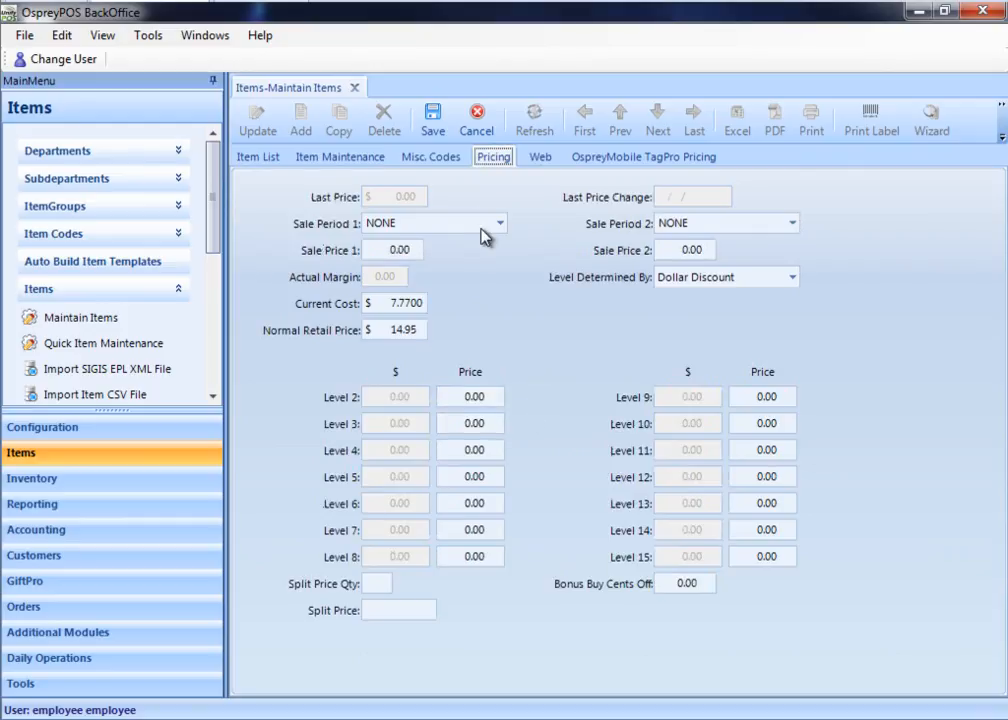
{"action": "left_click", "coordinate": [431, 115]}
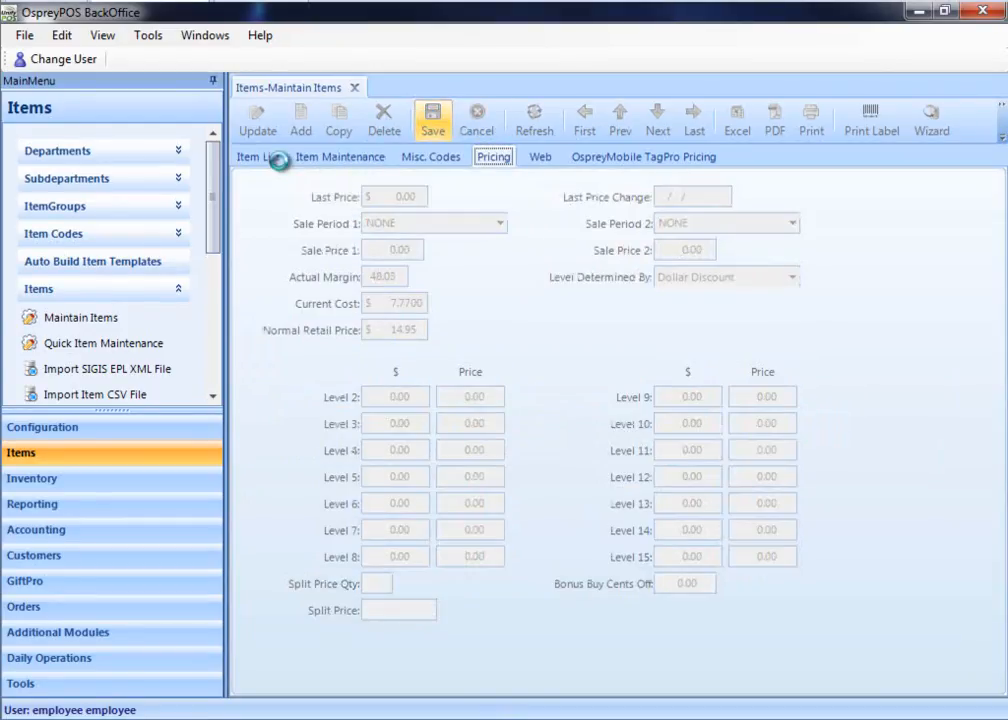
{"action": "left_click", "coordinate": [275, 160]}
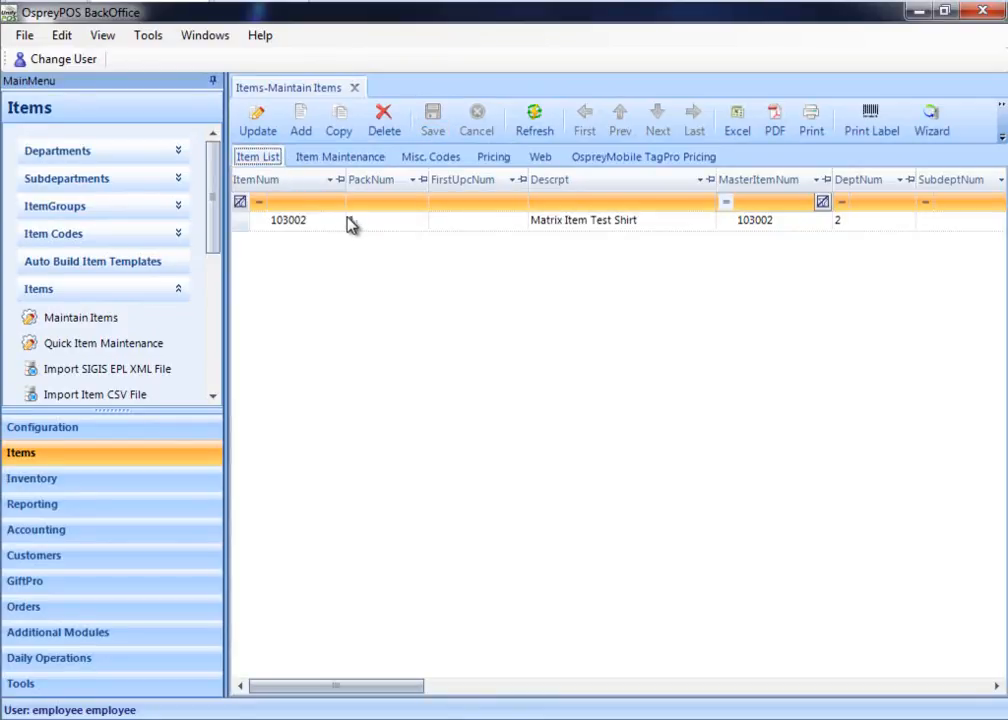
Step: Start the Matrix Item Wizard for the Matrix Item Test Shirt
{"action": "left_click", "coordinate": [564, 227]}
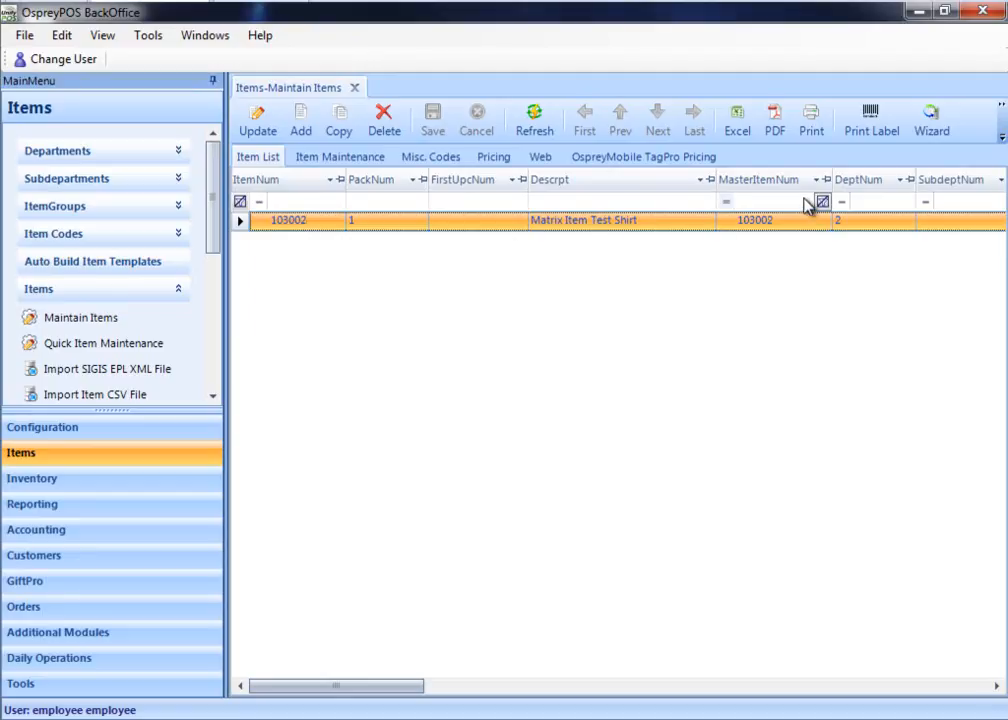
{"action": "left_click", "coordinate": [931, 140]}
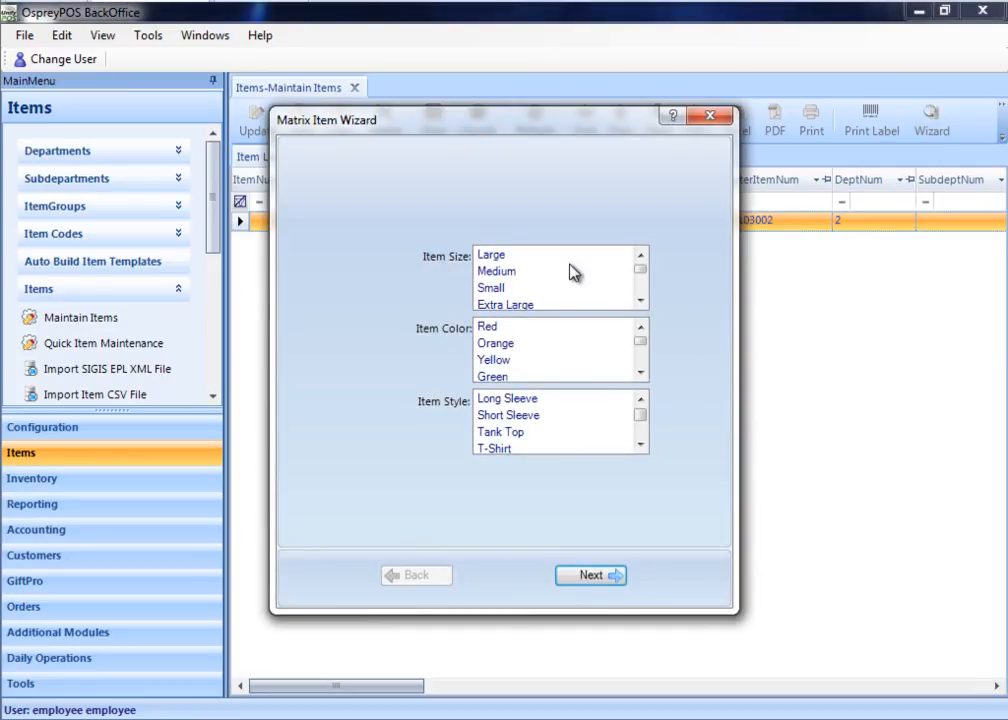
{"action": "left_click", "coordinate": [508, 260]}
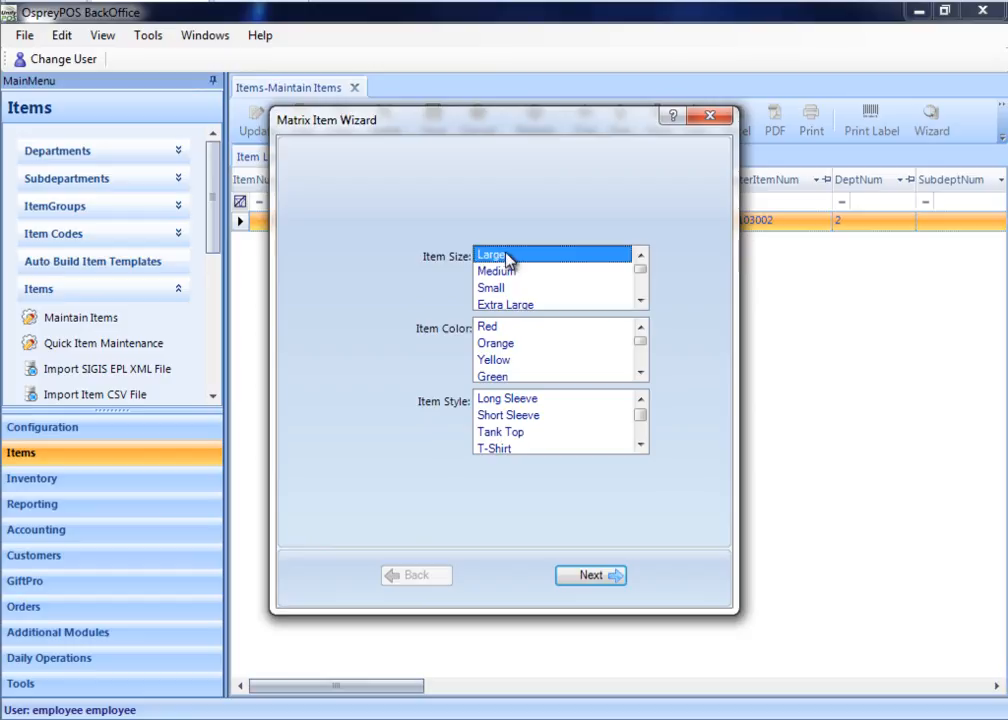
{"action": "left_click", "coordinate": [514, 290]}
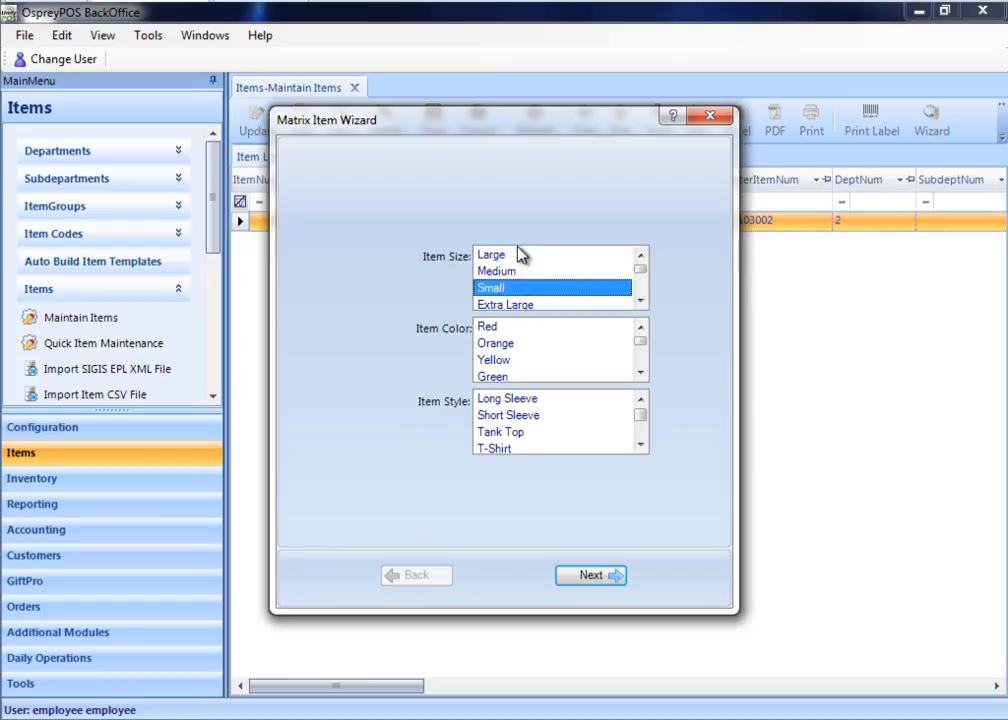
{"action": "left_click", "coordinate": [521, 259]}
{"action": "left_click", "coordinate": [510, 290], "text": "ctrl"}
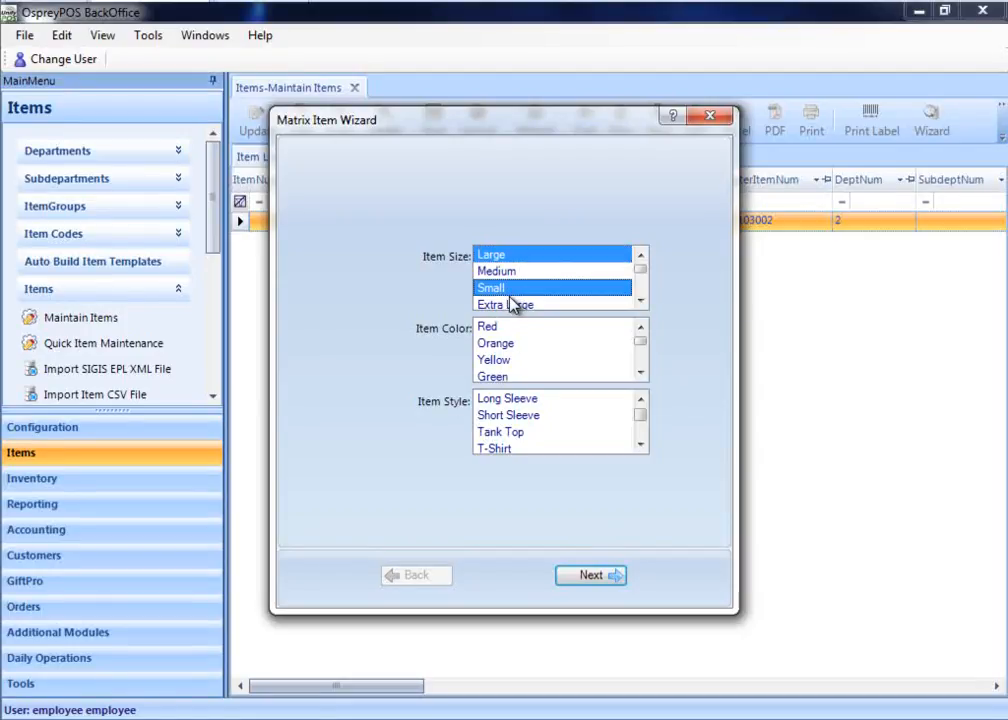
{"action": "left_click", "coordinate": [511, 305], "text": "ctrl"}
{"action": "left_click", "coordinate": [513, 305], "text": "ctrl"}
{"action": "left_click", "coordinate": [518, 288], "text": "ctrl"}
{"action": "left_click", "coordinate": [520, 254]}
{"action": "left_click", "coordinate": [527, 257], "text": "ctrl"}
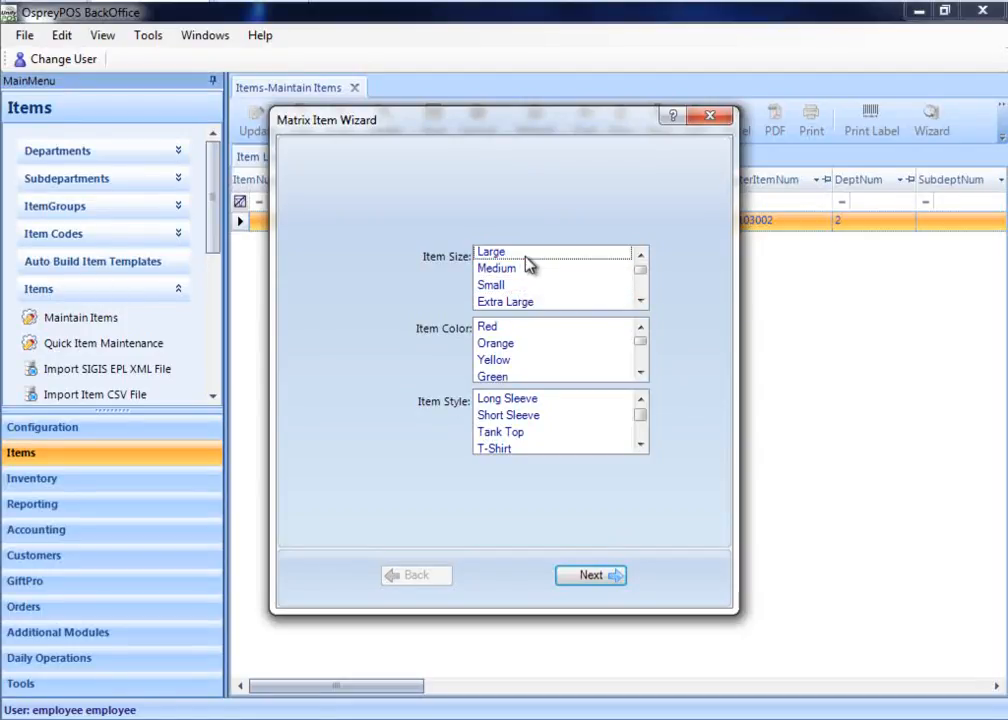
Step: Choose the item sizes Large, Medium and Small and the item colors Red and Green for the matrix
{"action": "left_click", "coordinate": [526, 257], "text": "ctrl"}
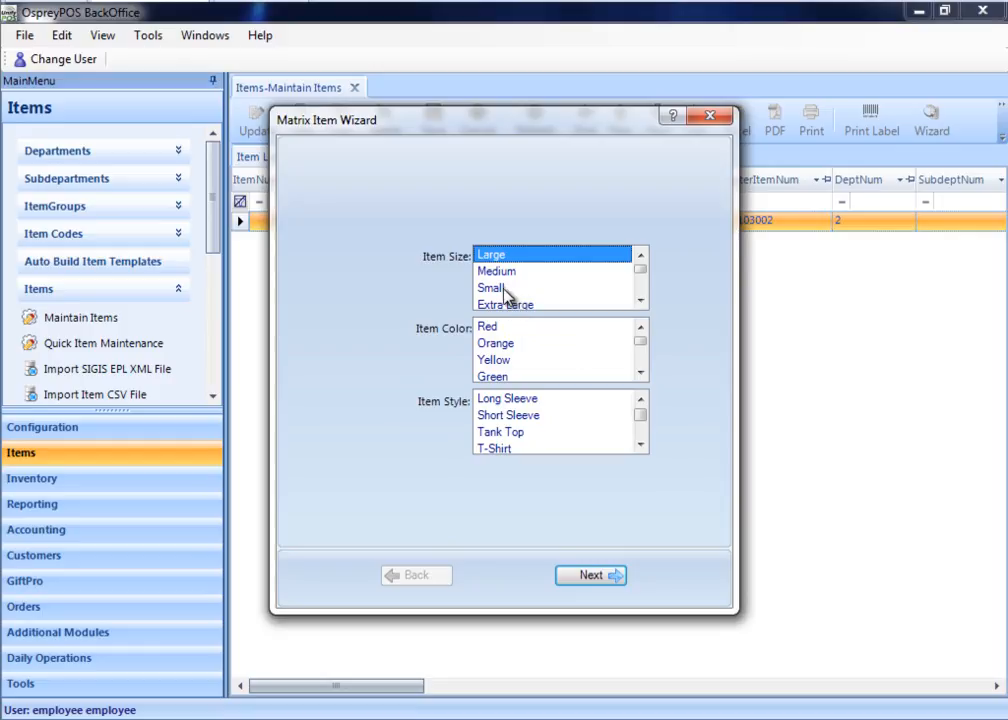
{"action": "left_click", "coordinate": [504, 289], "text": "shift"}
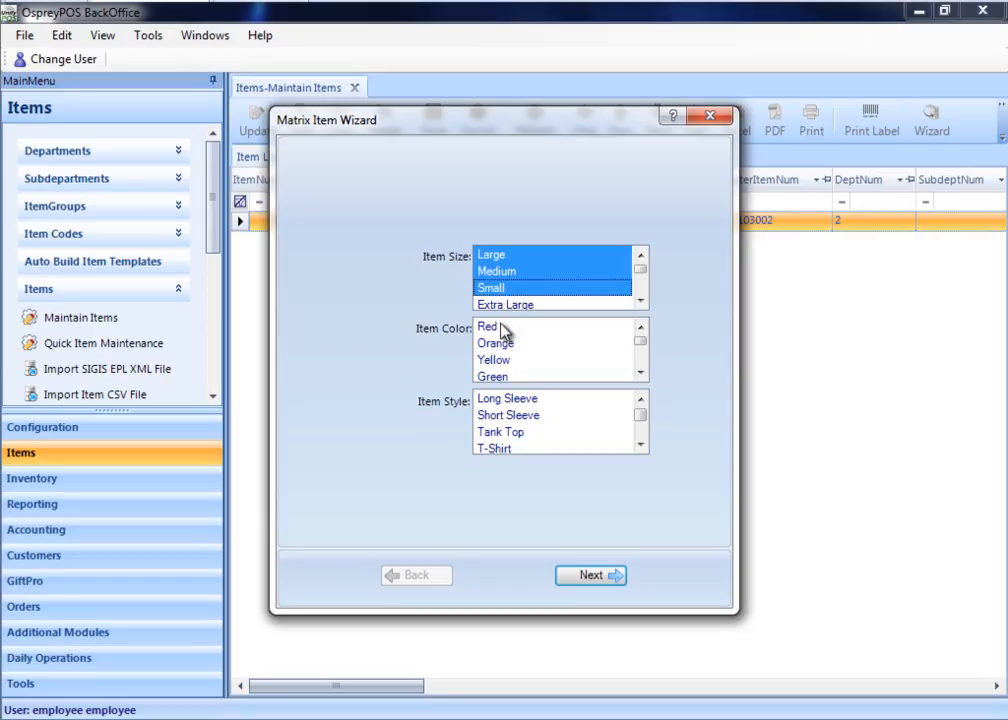
{"action": "left_click", "coordinate": [503, 329]}
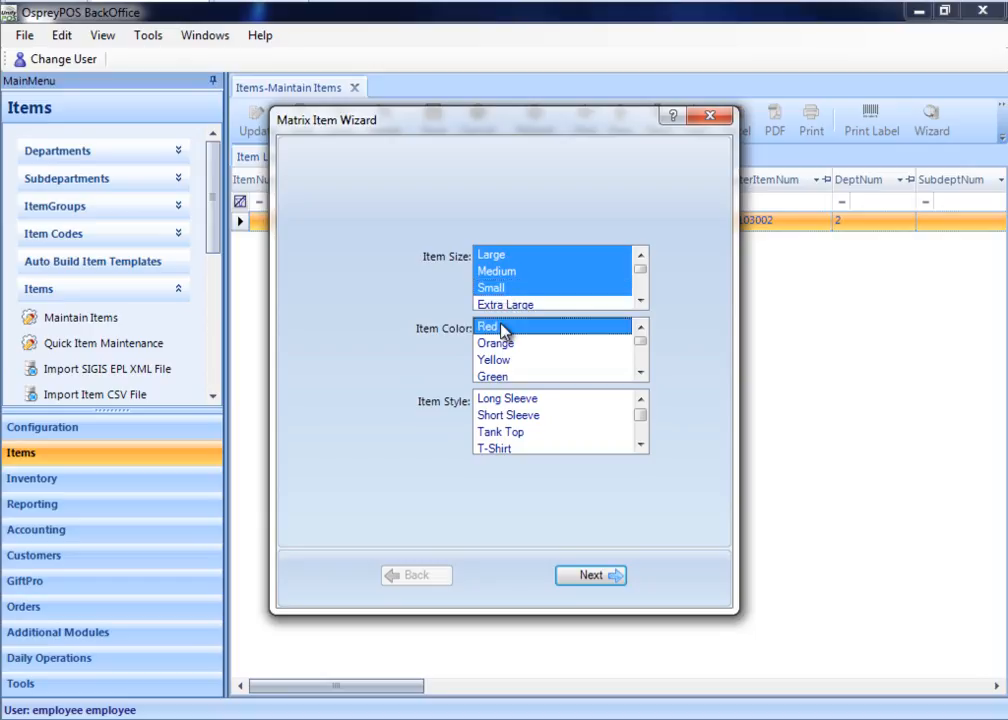
{"action": "left_click", "coordinate": [505, 377]}
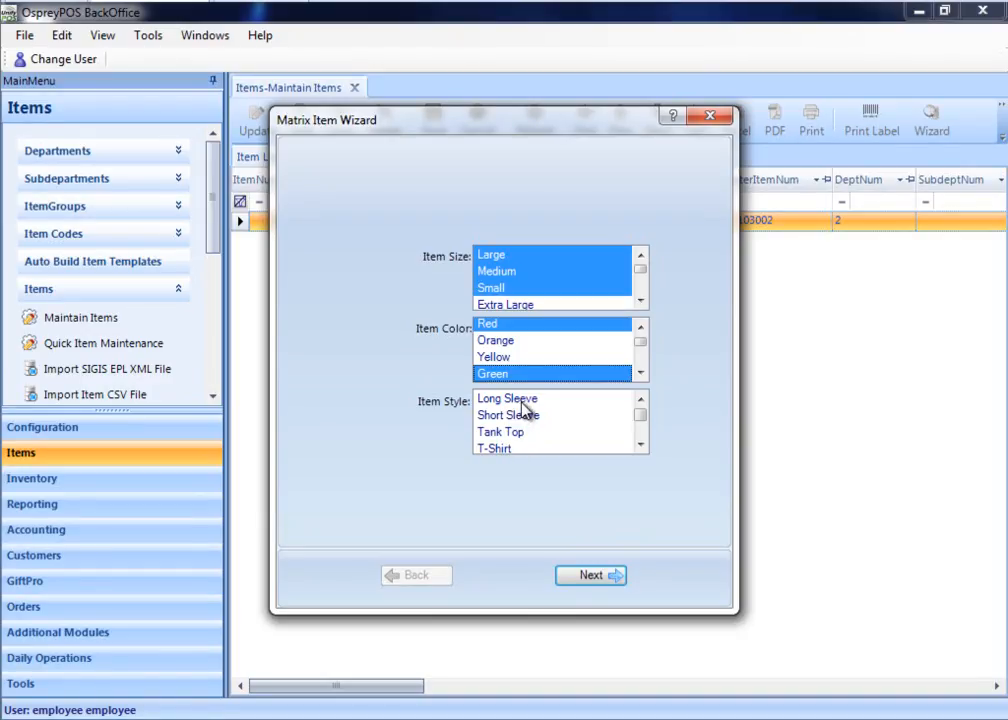
Step: Choose the Long Sleeve and Short Sleeve item styles and proceed to the wizard's confirmation
{"action": "left_click", "coordinate": [518, 400]}
{"action": "left_click", "coordinate": [524, 415]}
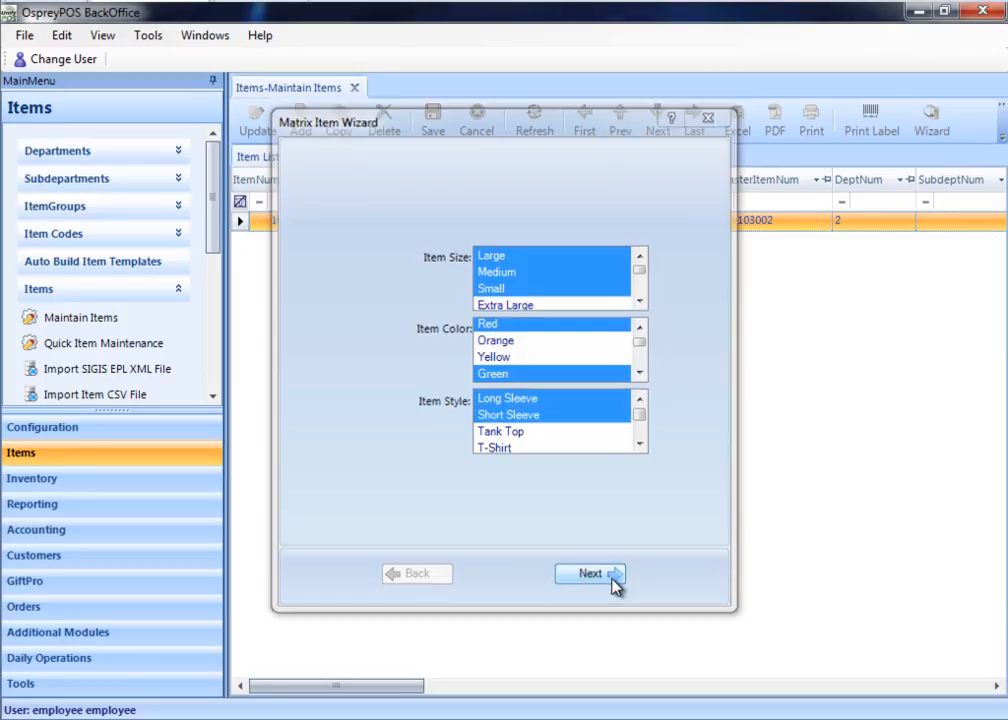
{"action": "left_click", "coordinate": [612, 576]}
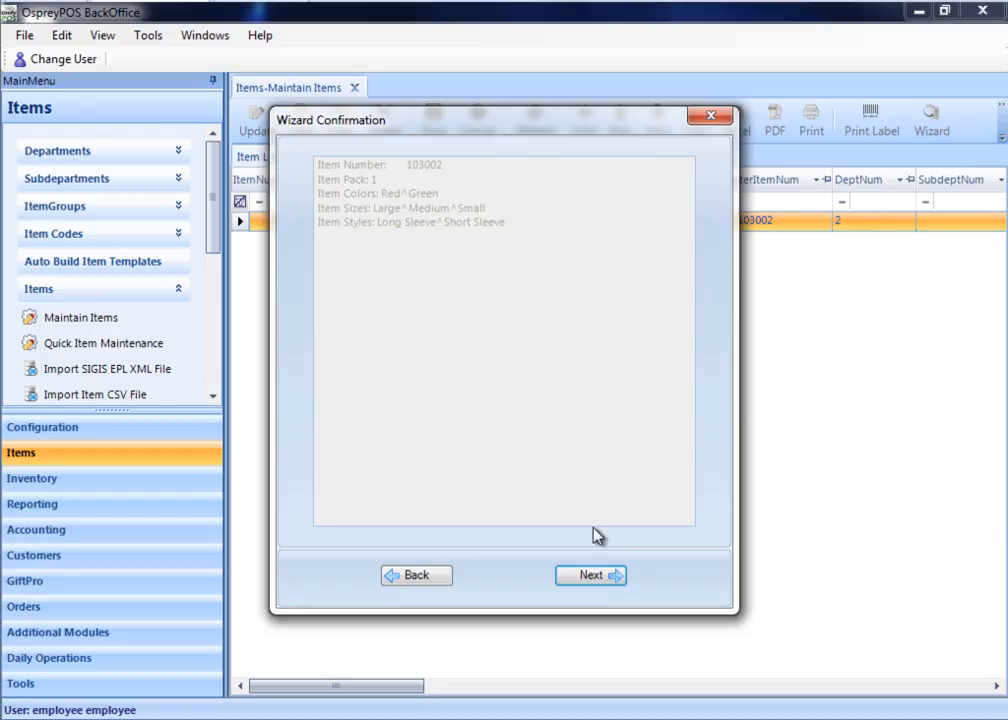
Step: Generate the matrix items from the wizard's confirmation, then check the record of master item 103002 and return to the item list
{"action": "left_click", "coordinate": [586, 578]}
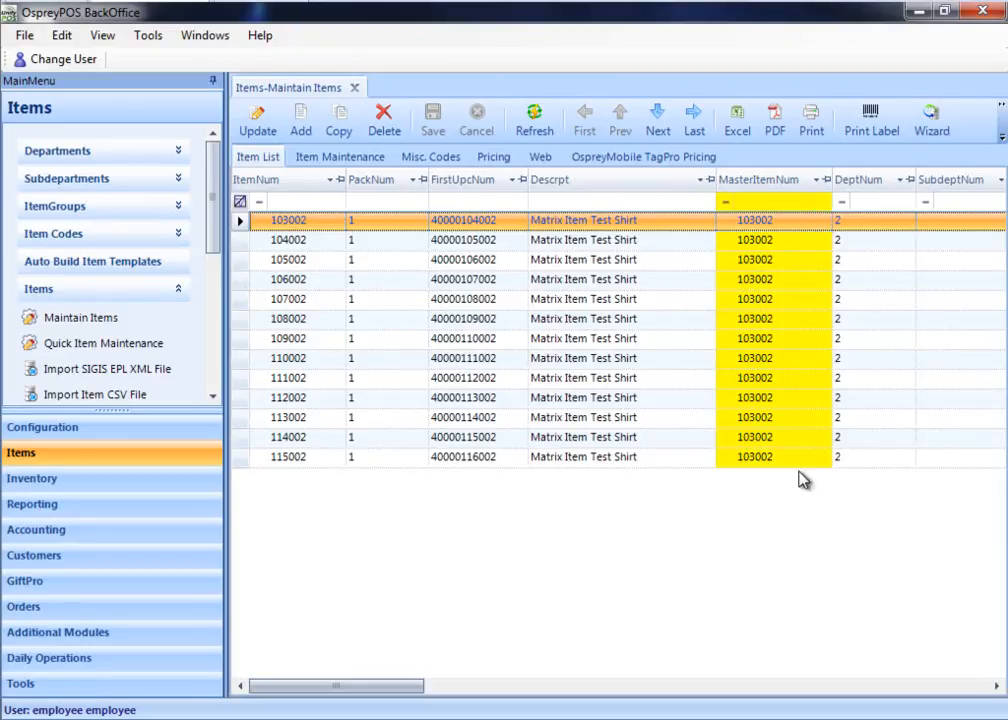
{"action": "double_click", "coordinate": [313, 226]}
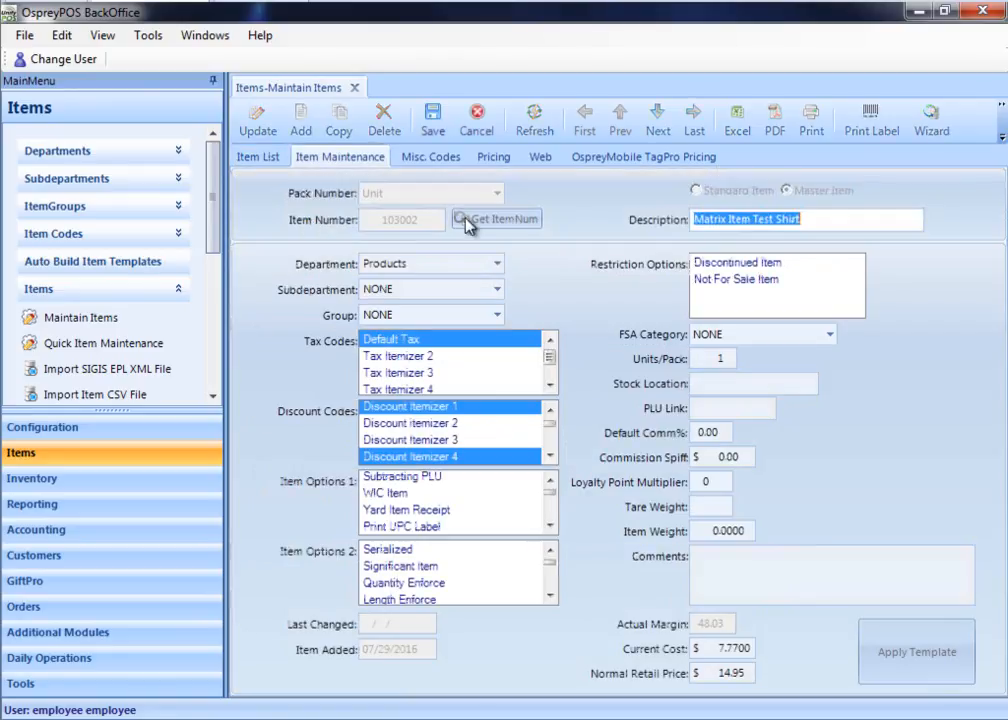
{"action": "left_click", "coordinate": [475, 118]}
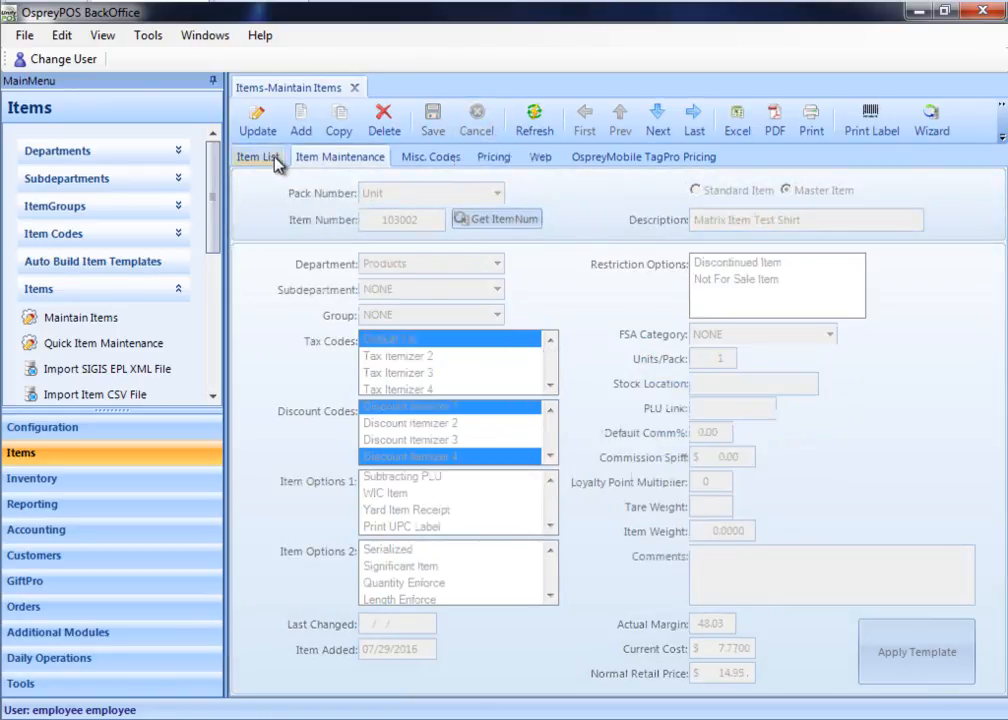
{"action": "left_click", "coordinate": [278, 160]}
Step: Check the size, color and style codes of matrix item 107002 and leave its record without changes
{"action": "double_click", "coordinate": [338, 300]}
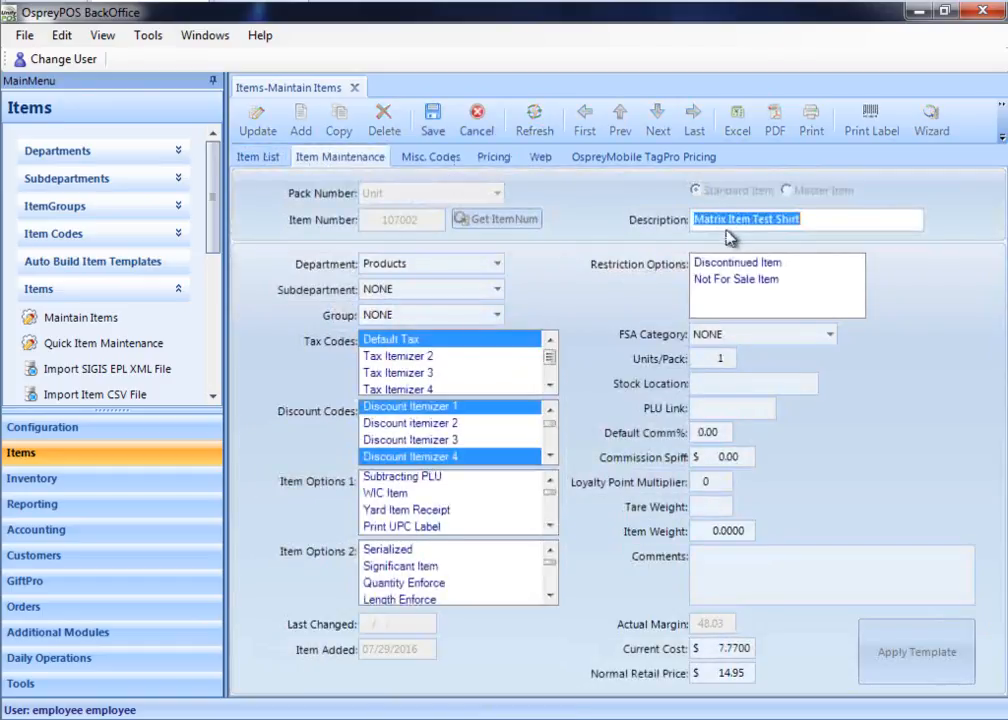
{"action": "left_click", "coordinate": [418, 166]}
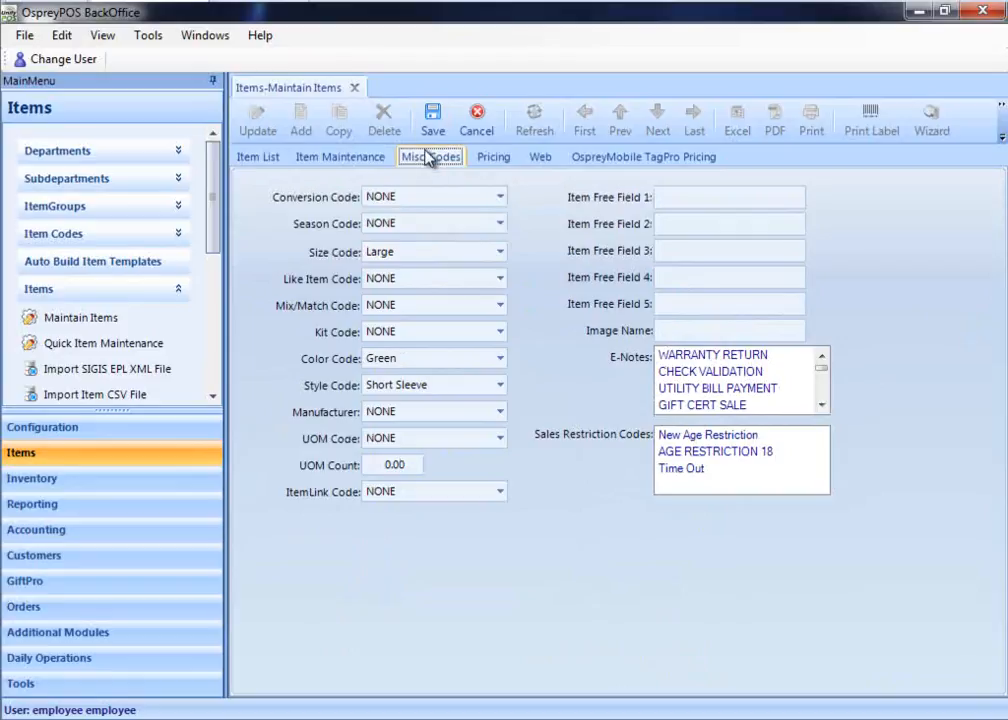
{"action": "left_click", "coordinate": [470, 124]}
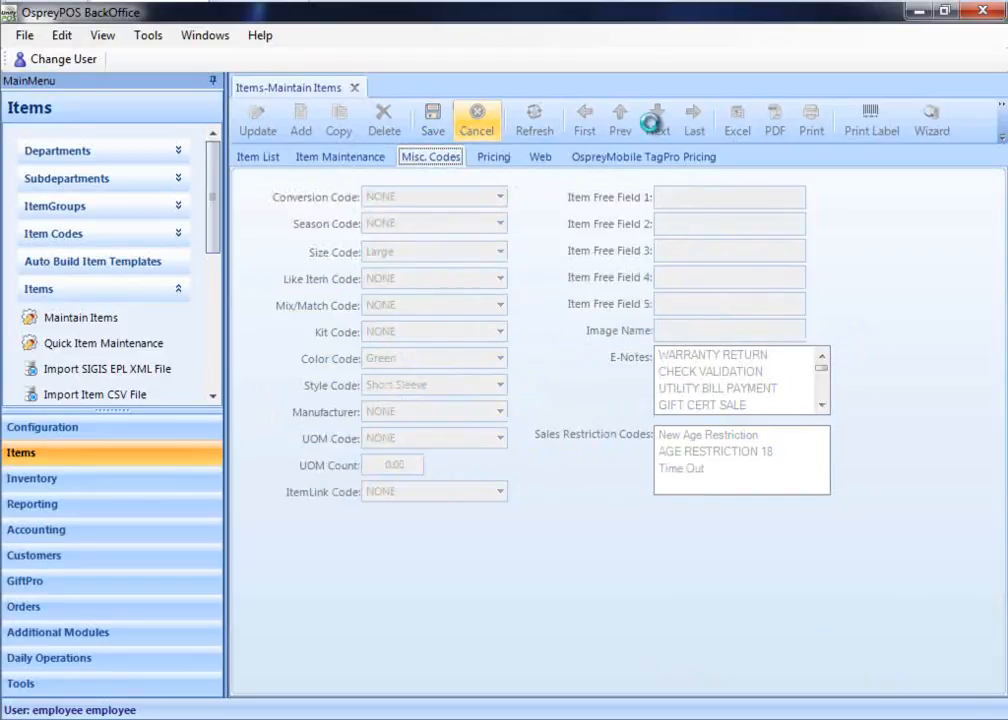
Step: Check the miscellaneous codes of the three items following 107002 one by one, then return to the item list
{"action": "left_click", "coordinate": [657, 120]}
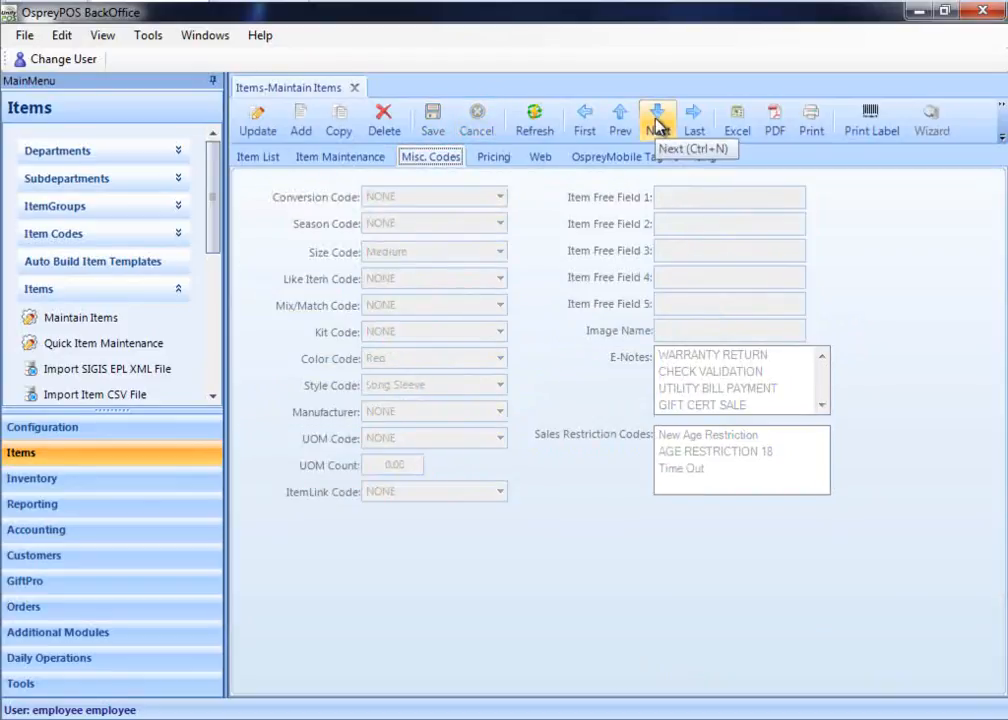
{"action": "left_click", "coordinate": [257, 121]}
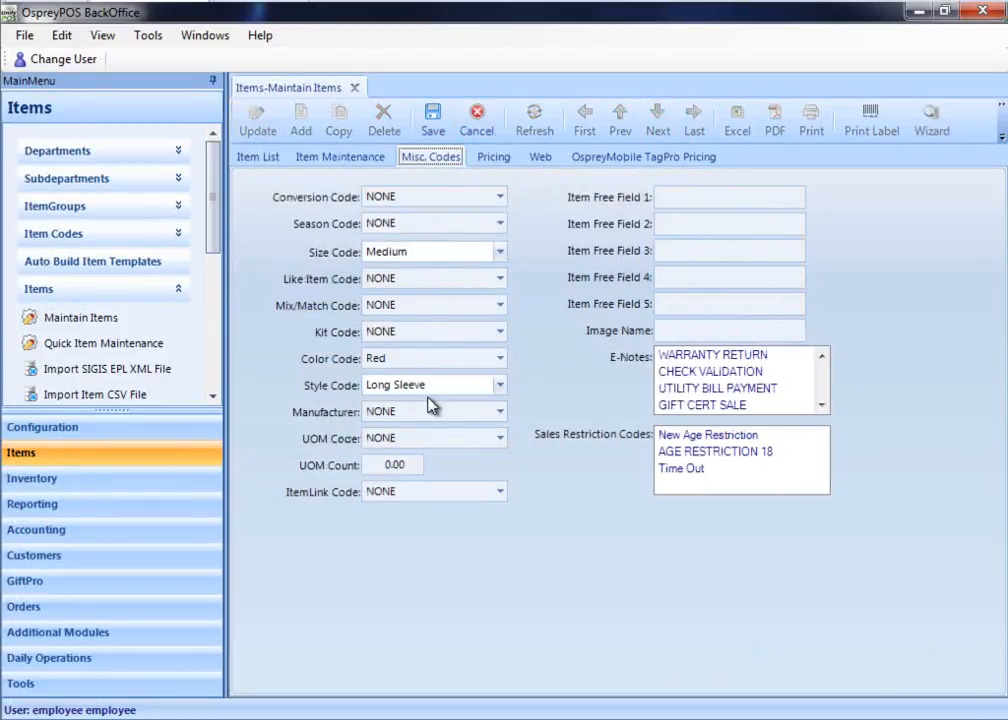
{"action": "left_click", "coordinate": [478, 122]}
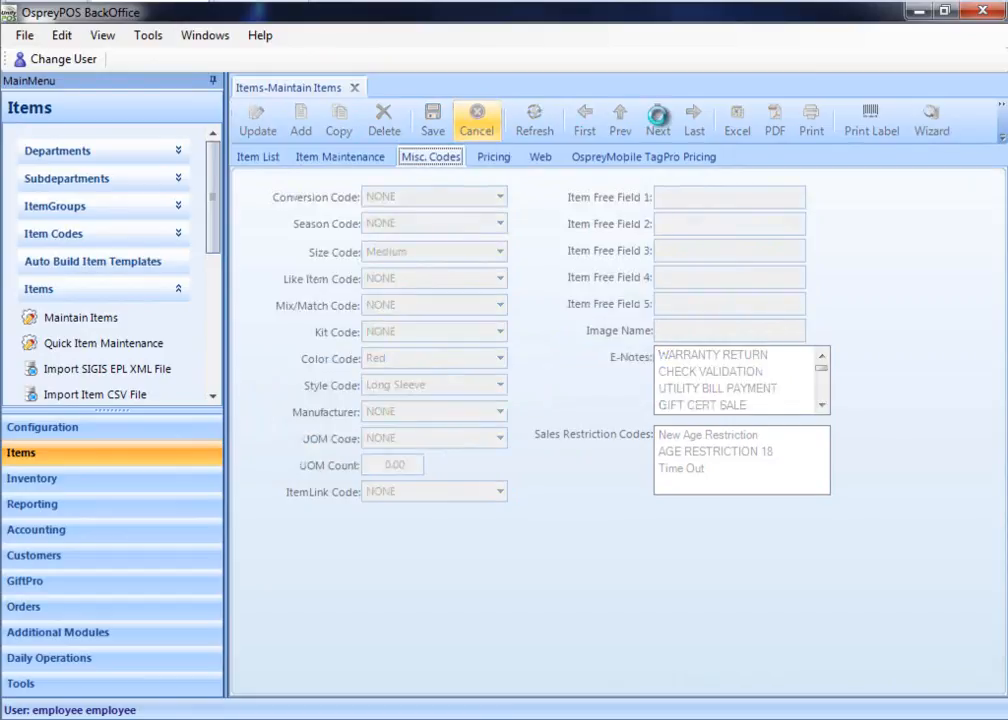
{"action": "left_click", "coordinate": [659, 118]}
{"action": "left_click", "coordinate": [275, 135]}
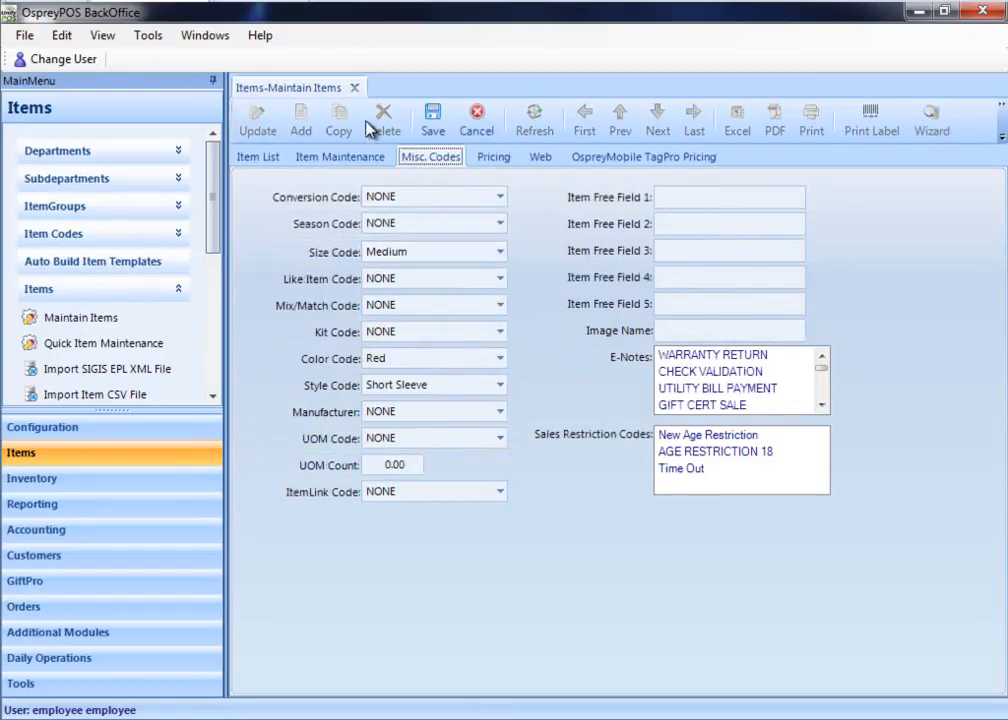
{"action": "left_click", "coordinate": [480, 115]}
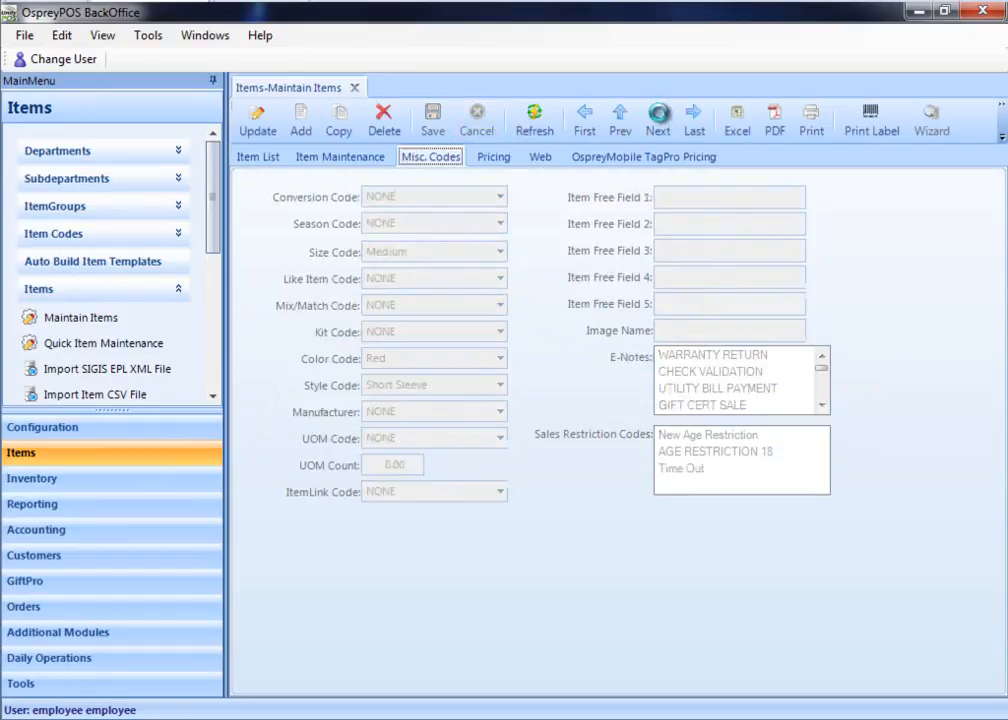
{"action": "left_click", "coordinate": [657, 117]}
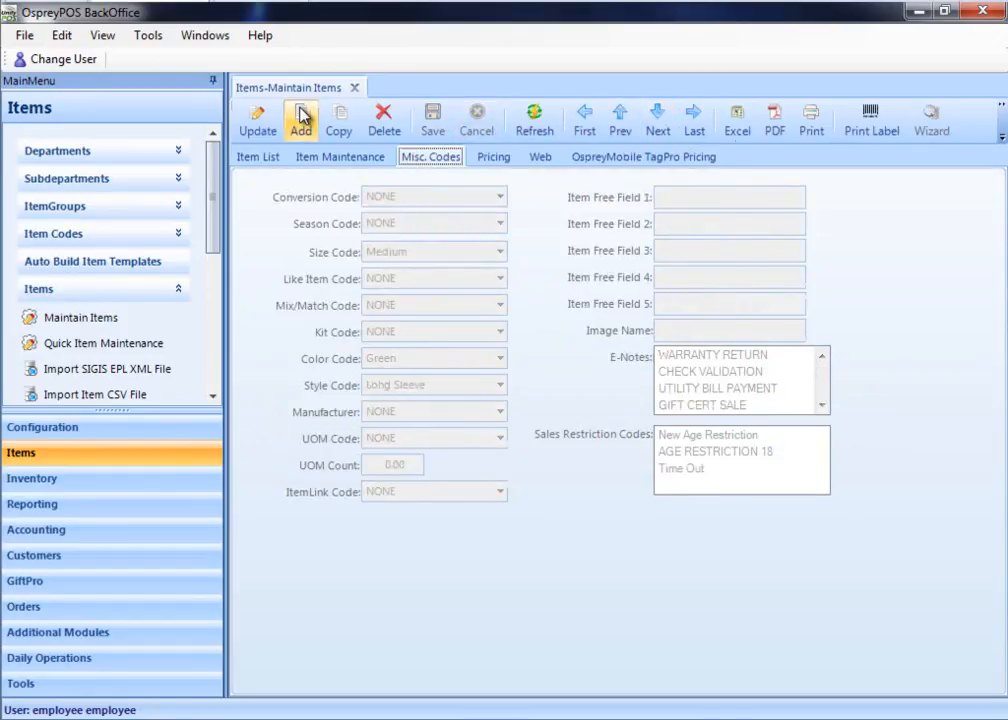
{"action": "left_click", "coordinate": [254, 120]}
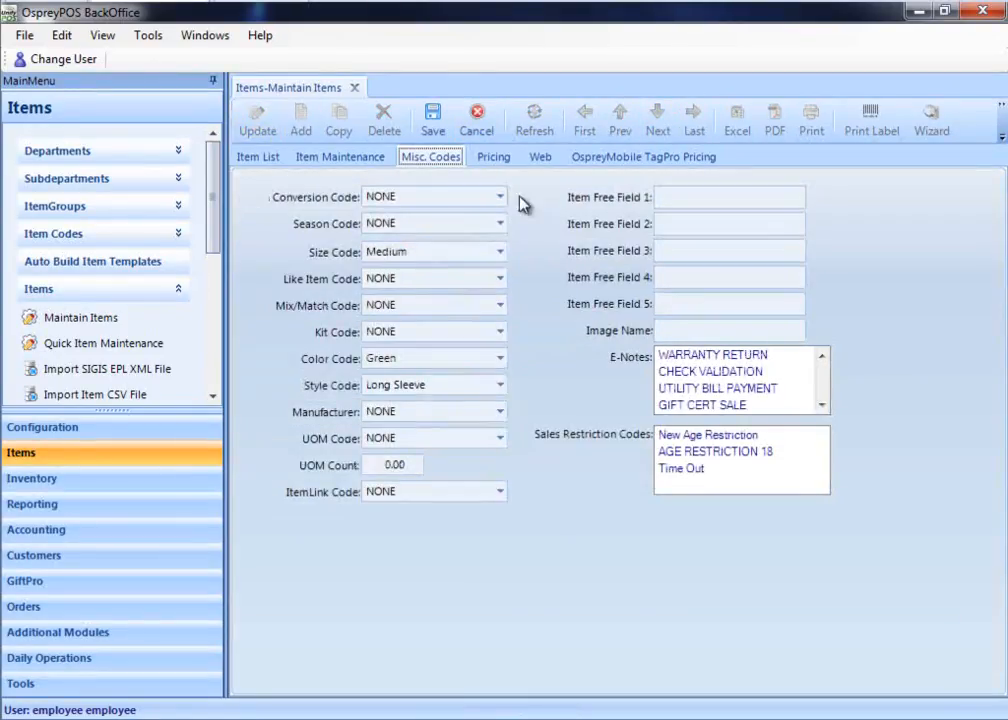
{"action": "left_click", "coordinate": [478, 118]}
{"action": "left_click", "coordinate": [253, 158]}
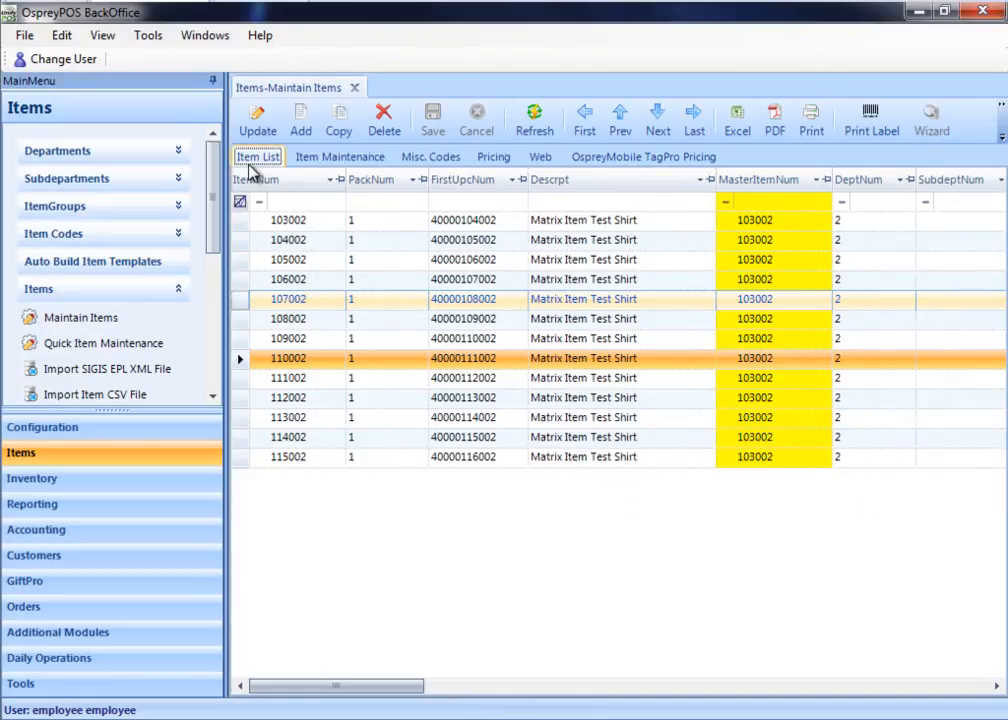
Step: Enable the Print UPC Label option on master item 103002 and save it, applying the change to all child records
{"action": "left_click", "coordinate": [319, 226]}
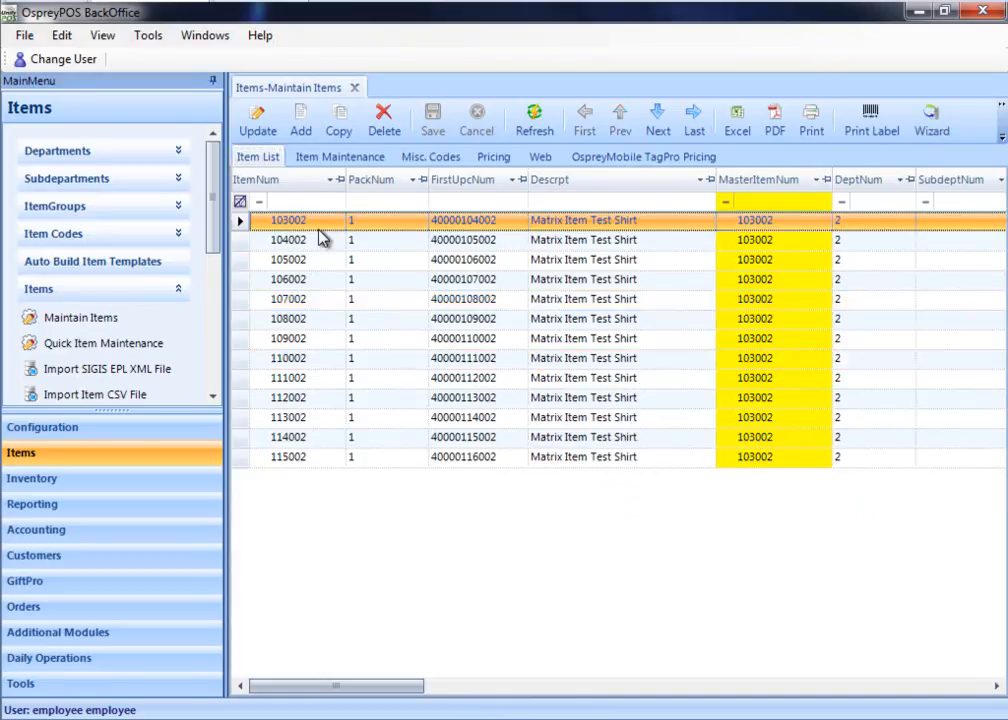
{"action": "double_click", "coordinate": [319, 227]}
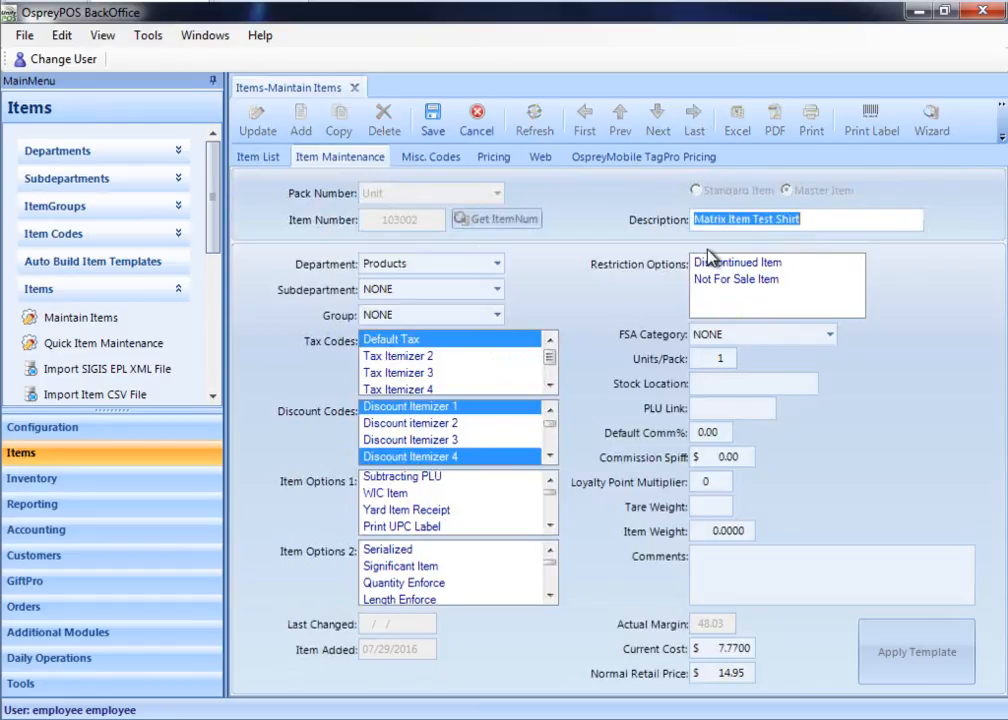
{"action": "left_click", "coordinate": [420, 528]}
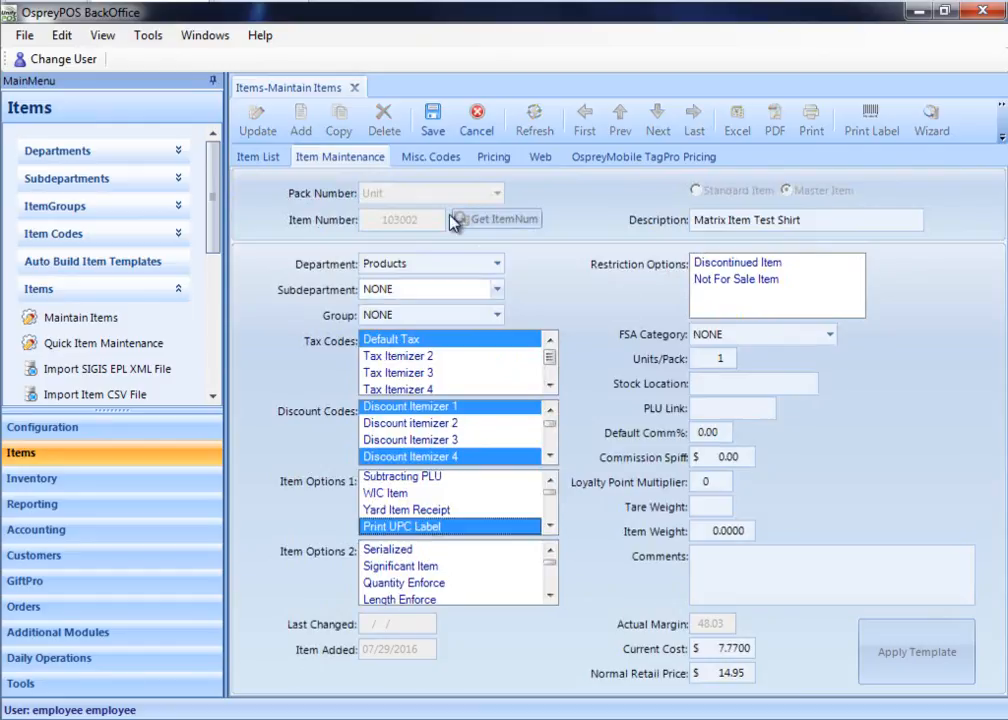
{"action": "left_click", "coordinate": [432, 118]}
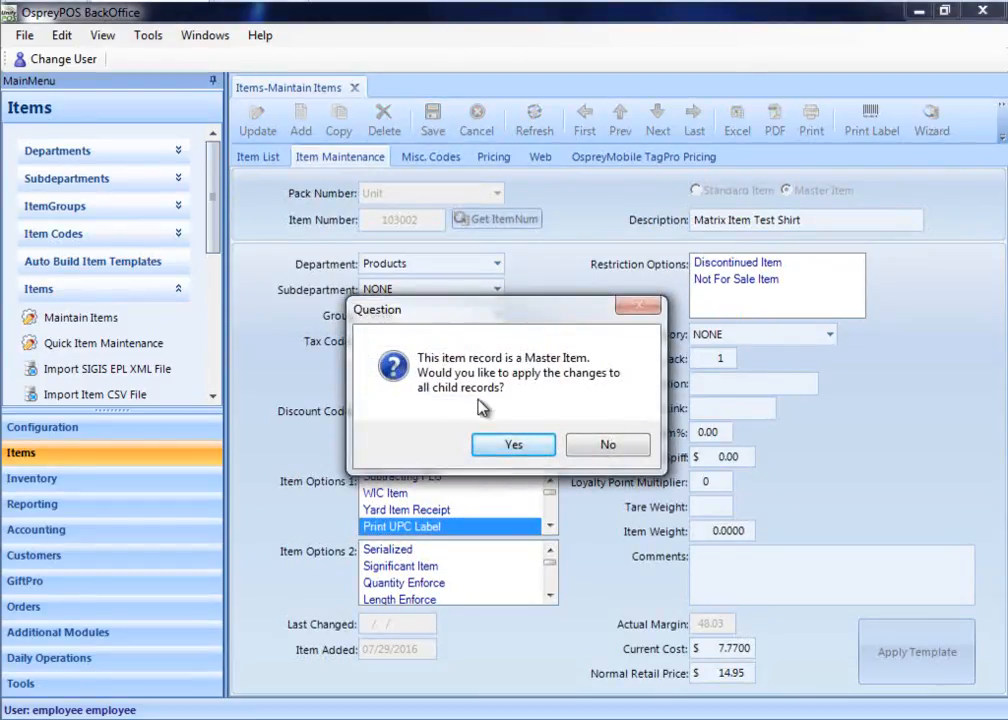
{"action": "left_click", "coordinate": [510, 445]}
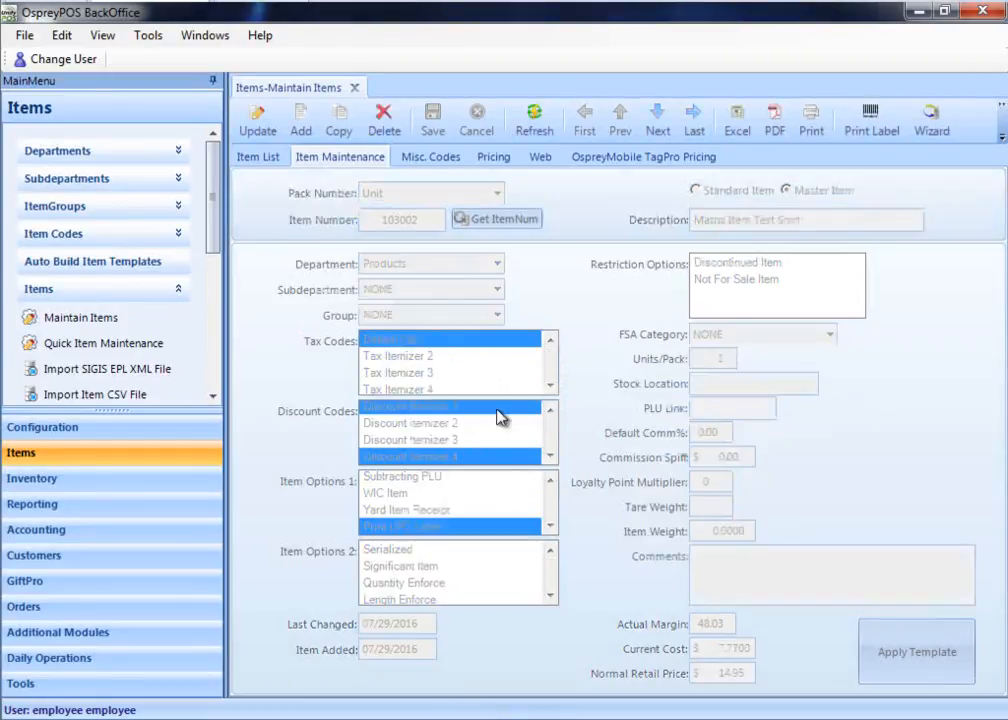
{"action": "left_click", "coordinate": [258, 157]}
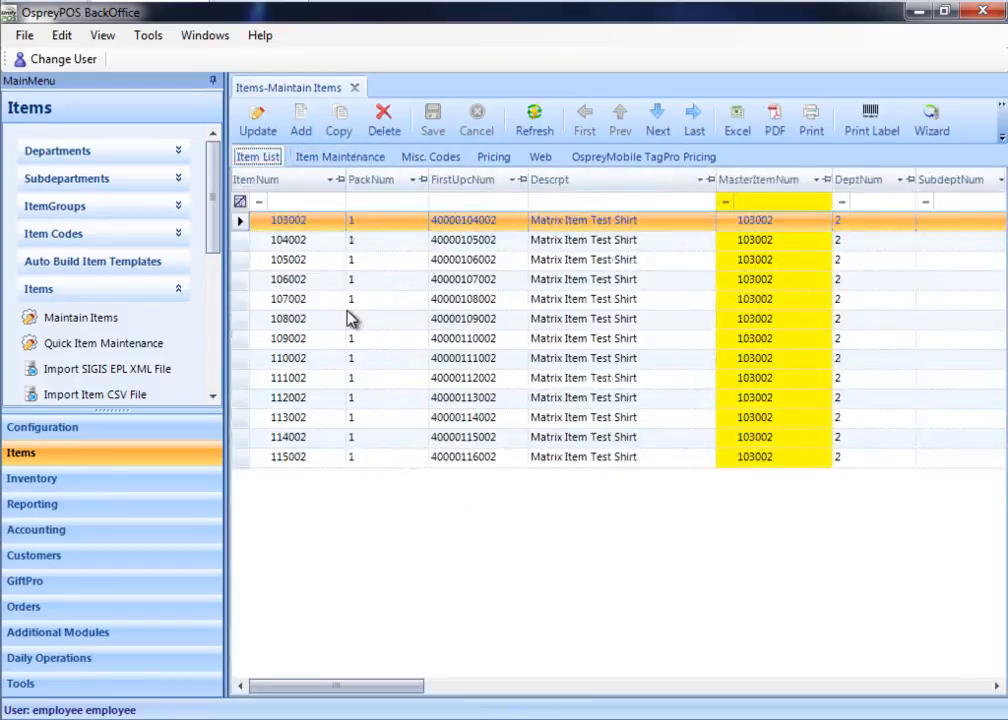
Step: Check the item options of child item 108002, then leave the record unchanged and return to the item list
{"action": "double_click", "coordinate": [405, 319]}
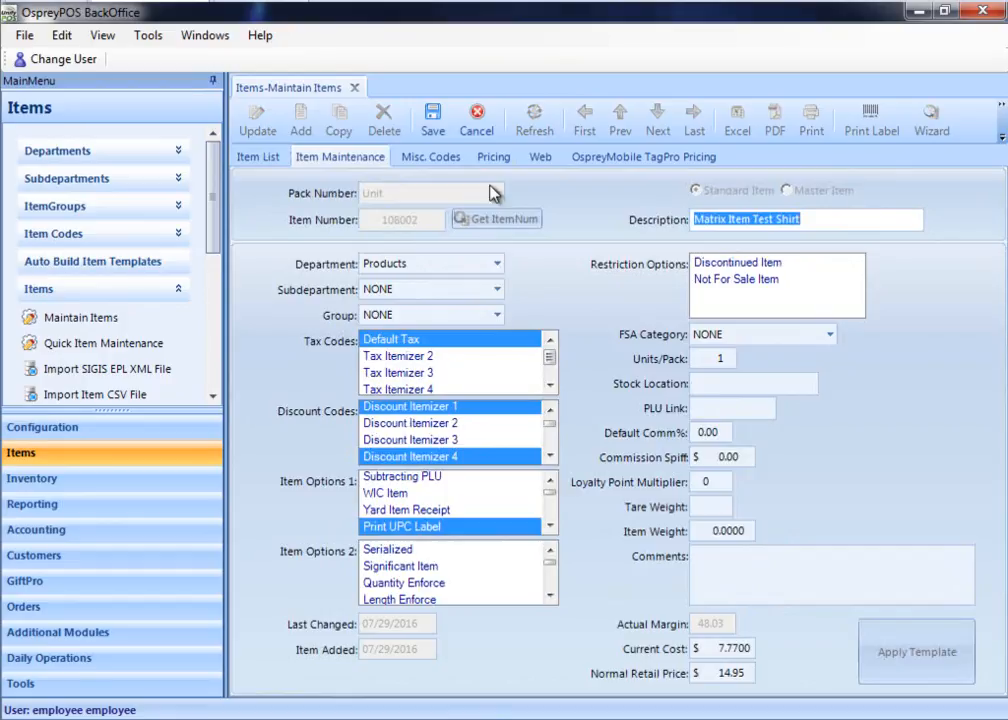
{"action": "left_click", "coordinate": [477, 120]}
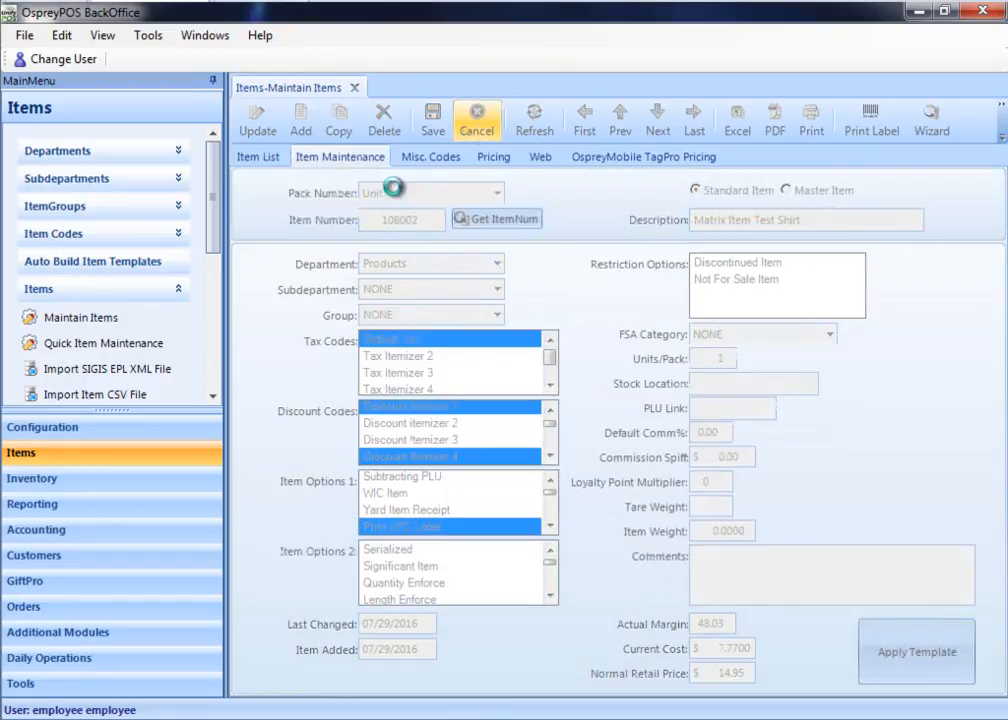
{"action": "left_click", "coordinate": [257, 157]}
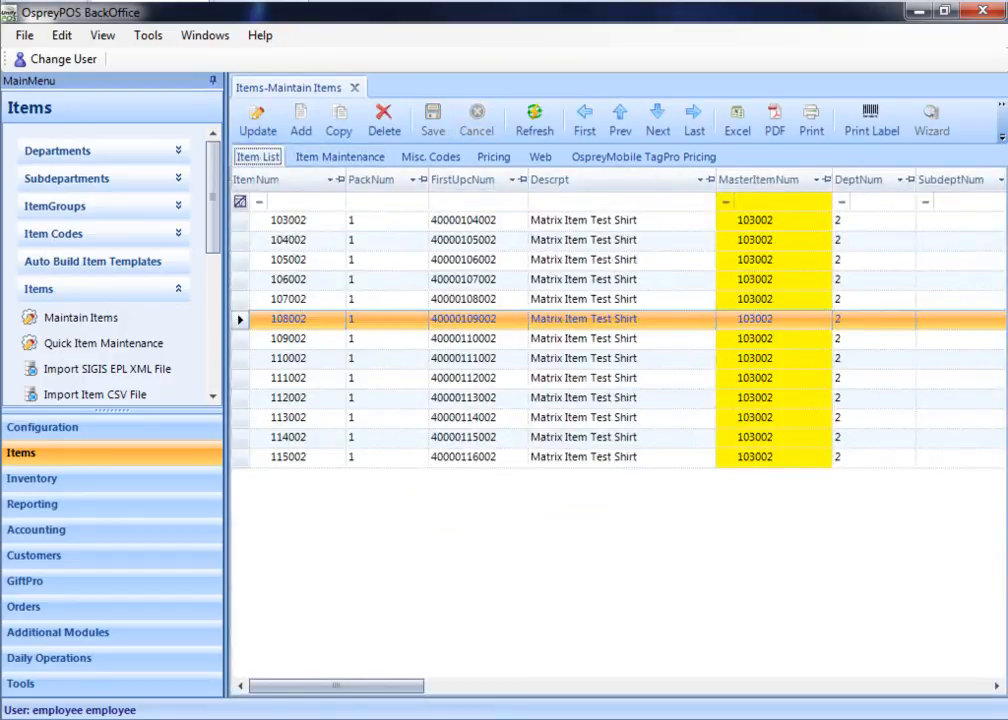
Step: Enable the Significant Item option on child item 104002 only, save it and return to the item list
{"action": "double_click", "coordinate": [343, 244]}
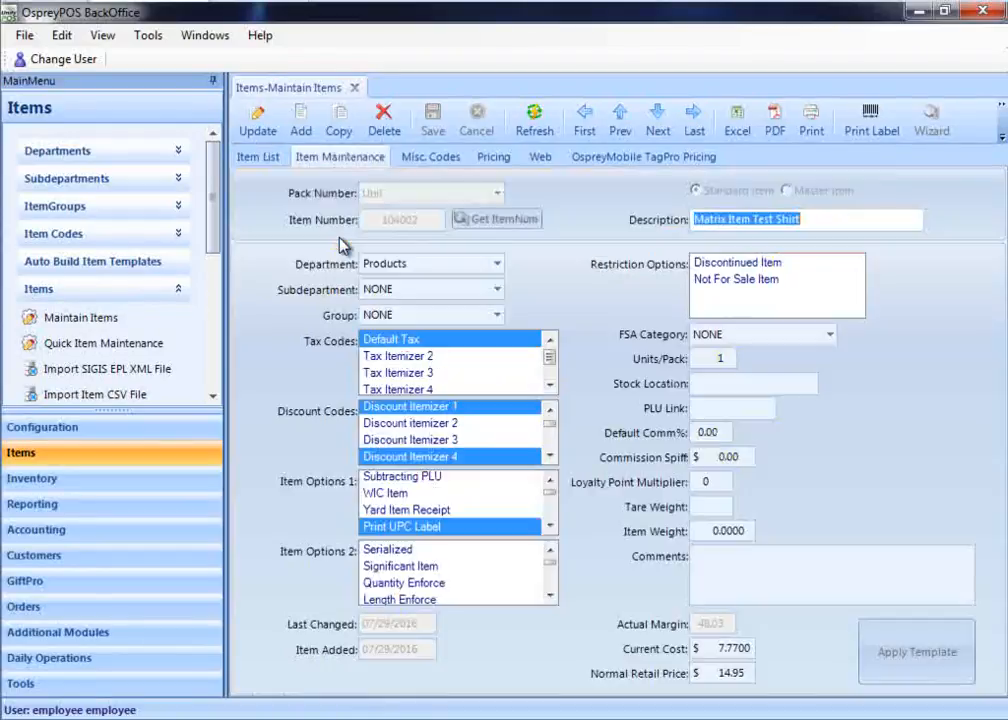
{"action": "left_click", "coordinate": [438, 567]}
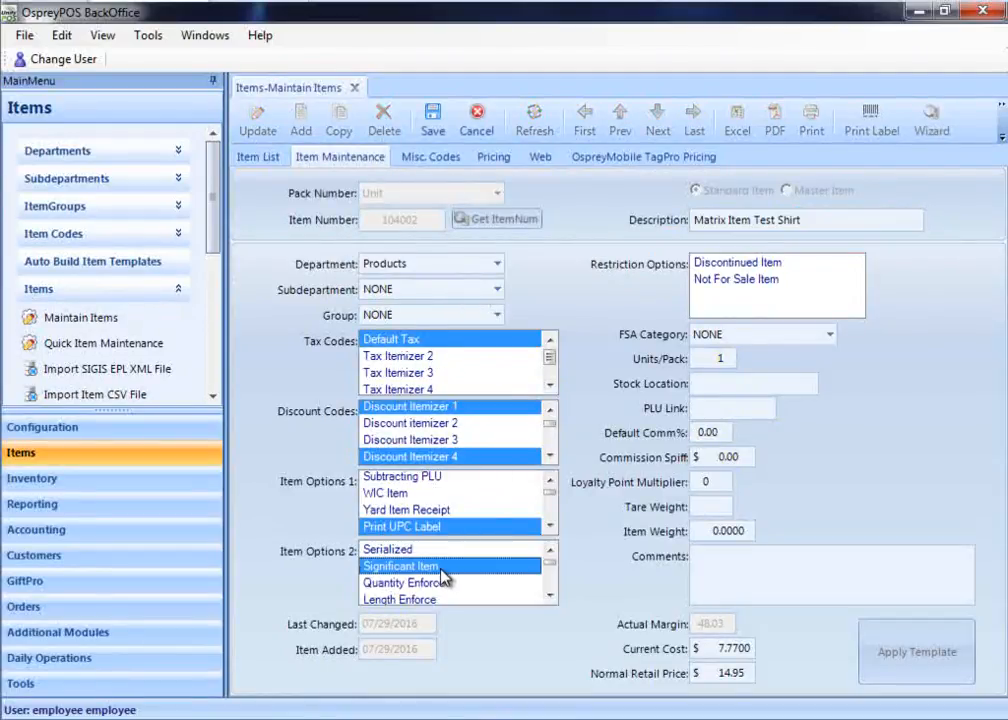
{"action": "left_click", "coordinate": [446, 135]}
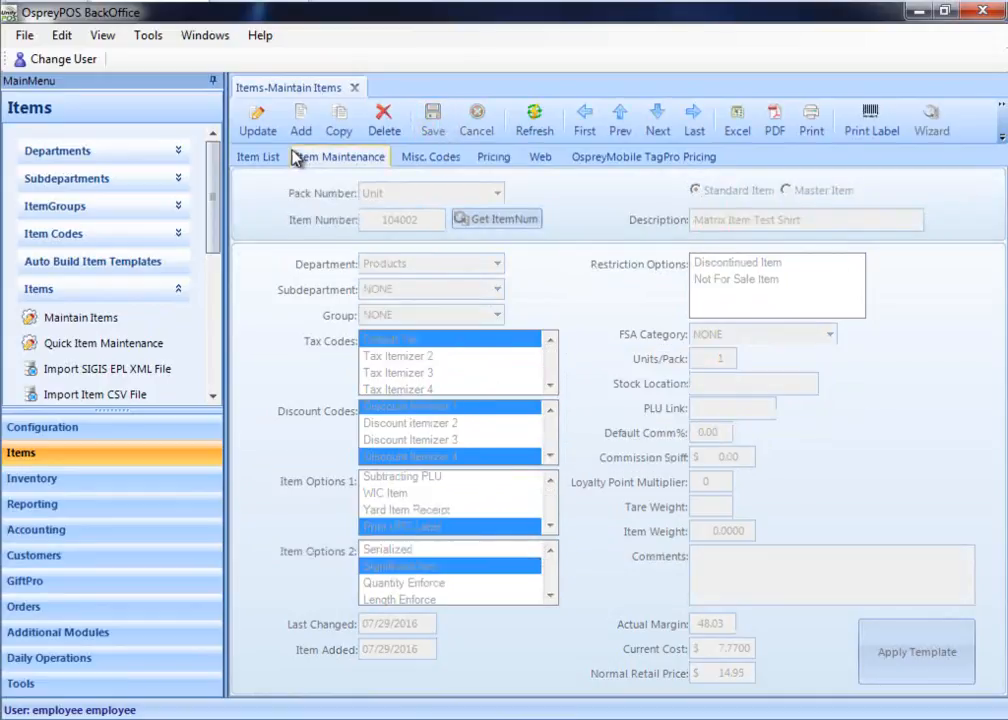
{"action": "left_click", "coordinate": [272, 158]}
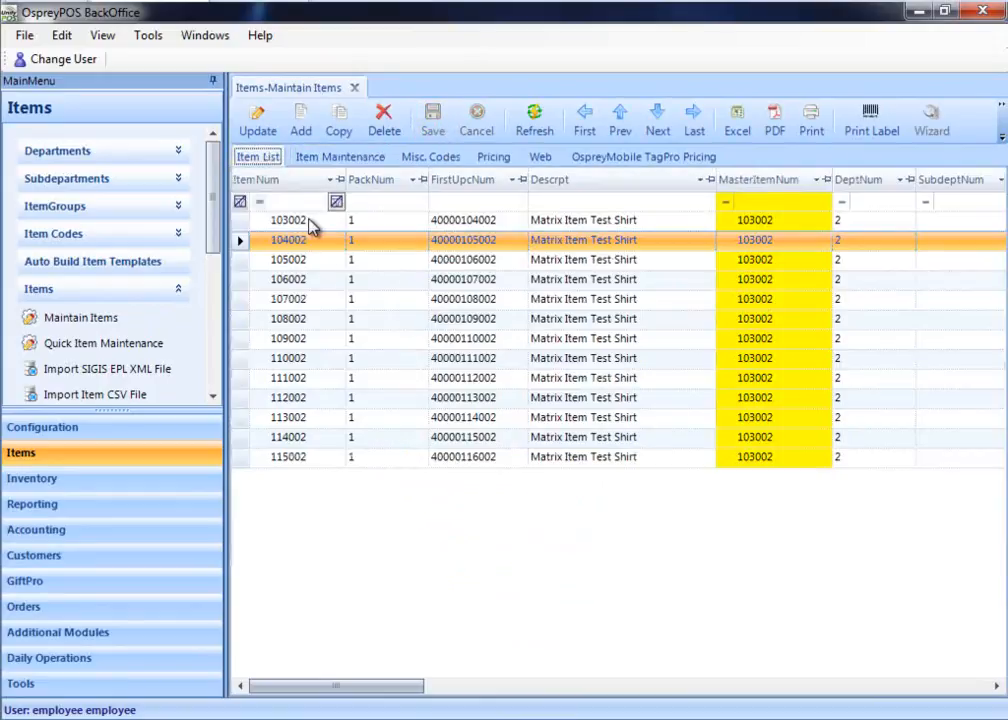
Step: Check whether child item 106002 carries the Significant Item option, then return to the item list without changes
{"action": "double_click", "coordinate": [322, 287]}
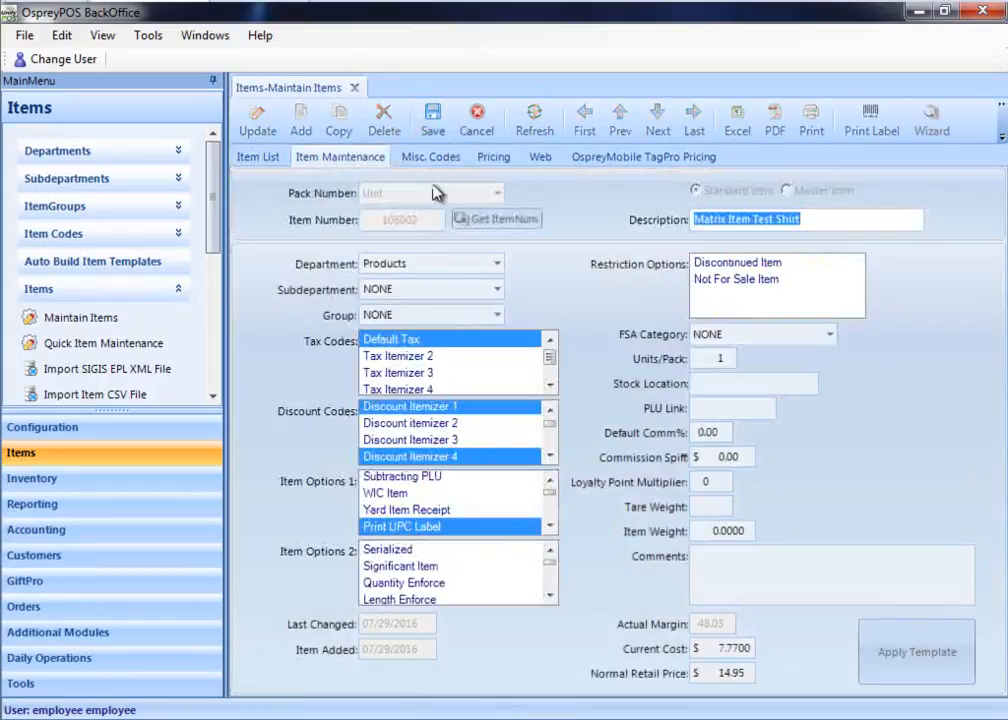
{"action": "left_click", "coordinate": [478, 112]}
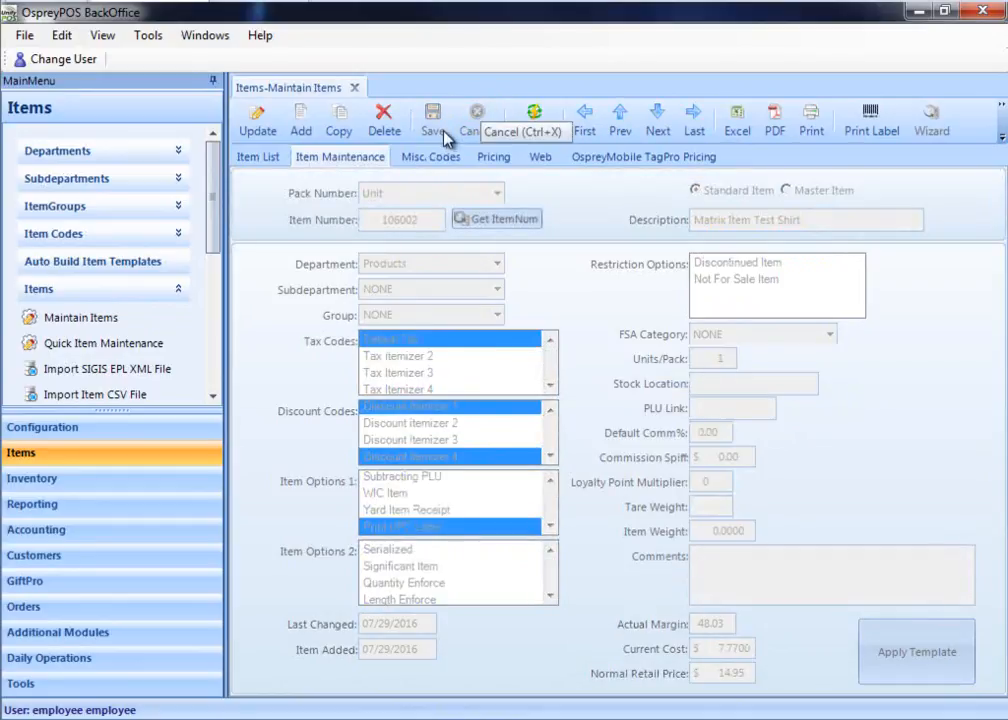
{"action": "left_click", "coordinate": [257, 158]}
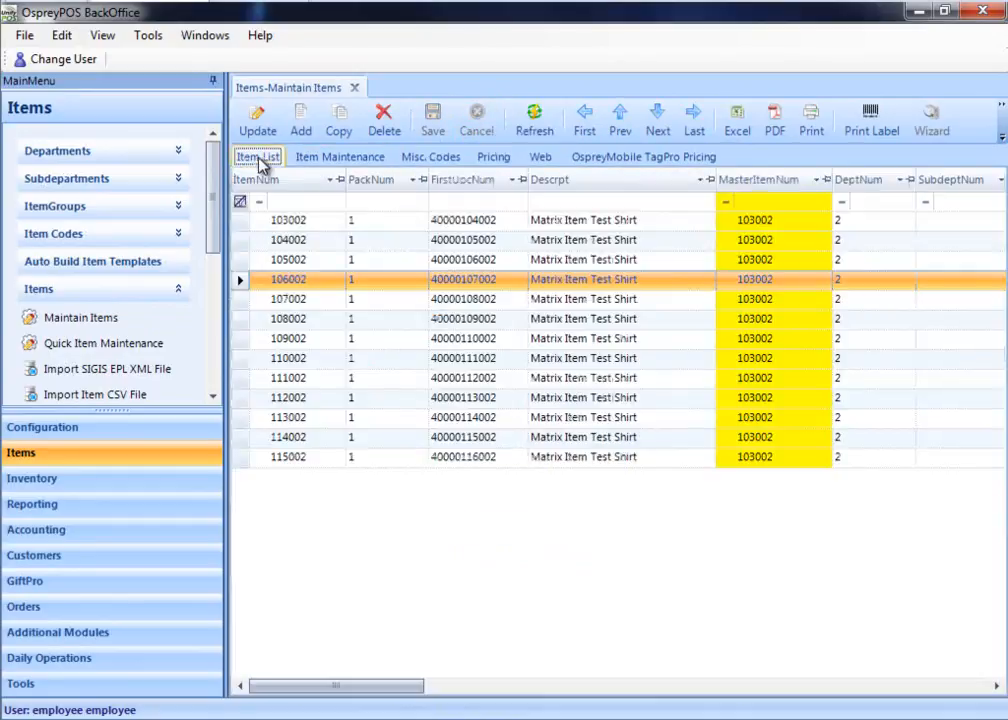
Step: Review the description and options of master item 103002, then close the record without changes and return to the item list
{"action": "left_click", "coordinate": [383, 222]}
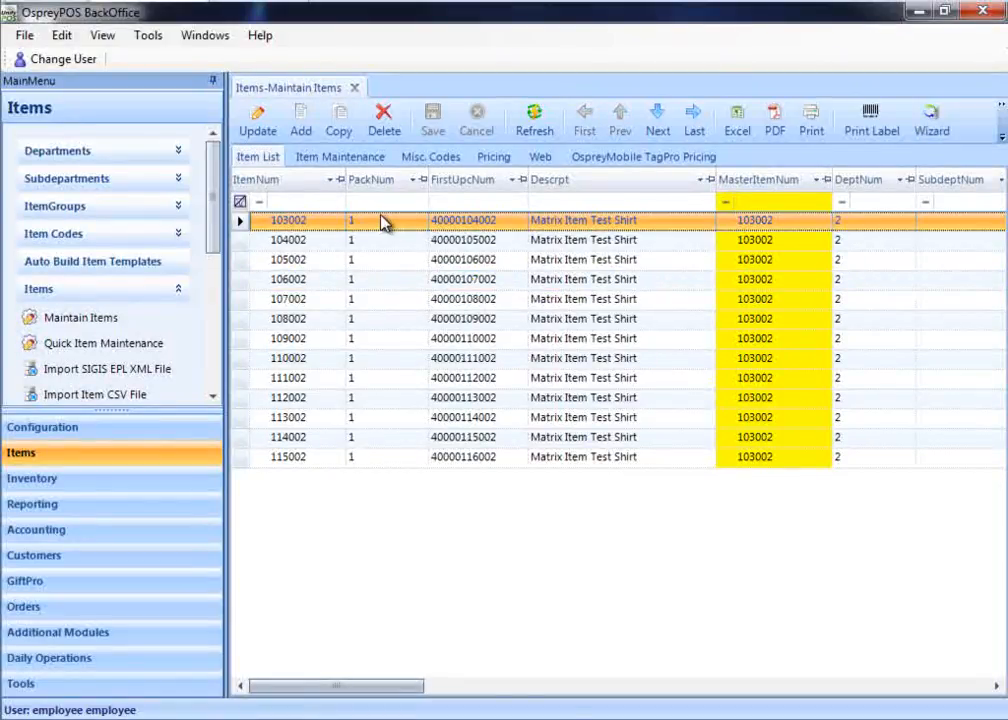
{"action": "double_click", "coordinate": [383, 222]}
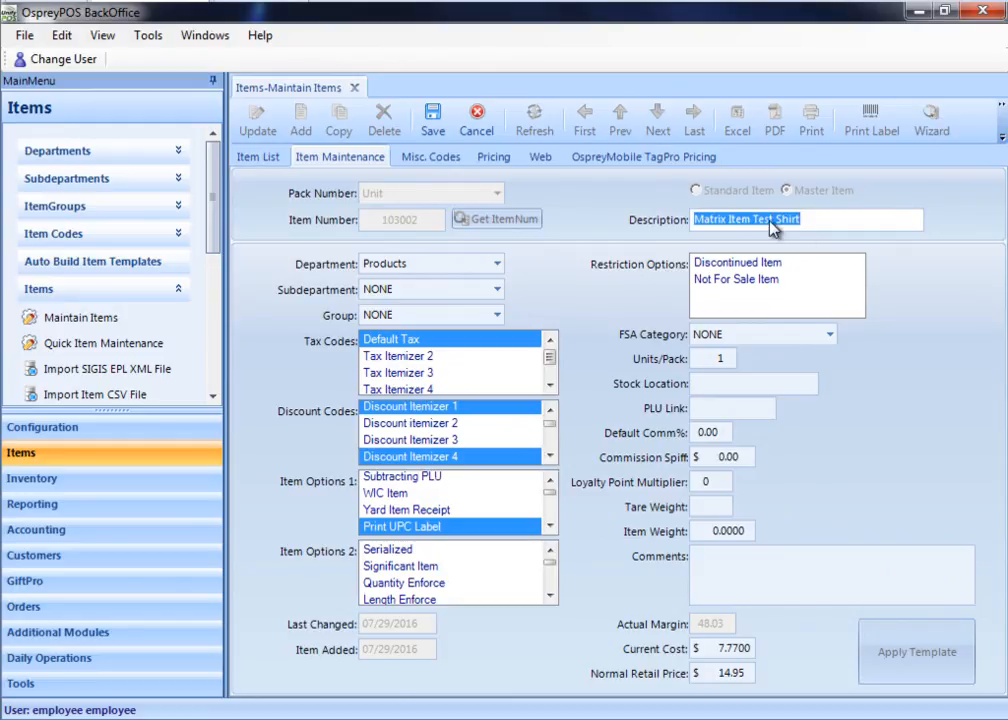
{"action": "left_click", "coordinate": [470, 120]}
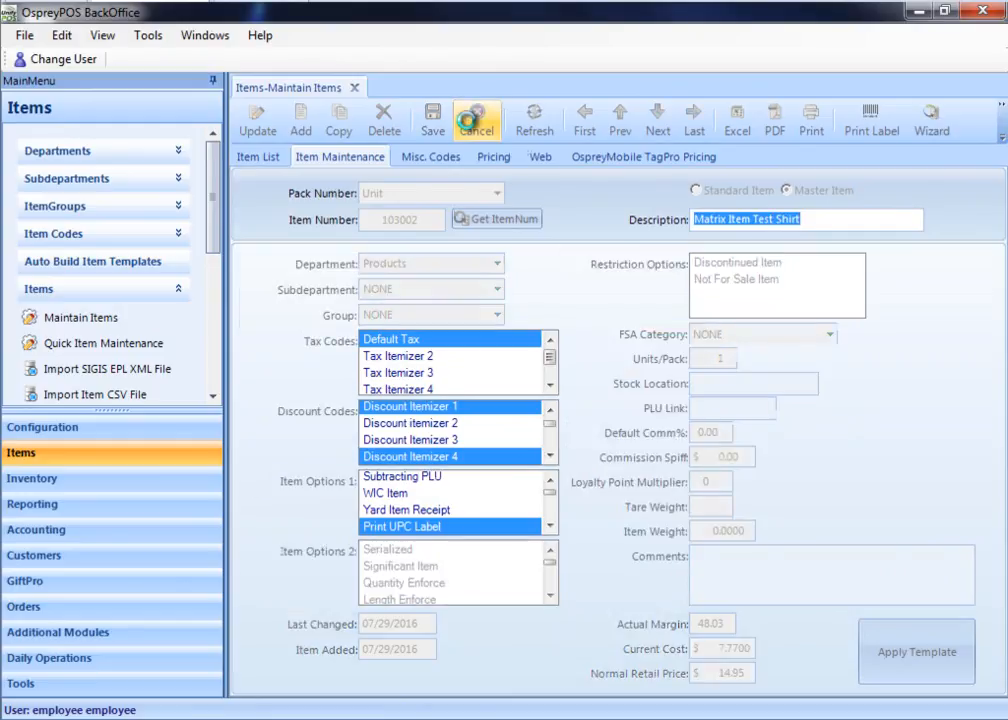
{"action": "left_click", "coordinate": [257, 157]}
Step: Open child item 104002 and check its size, color and style codes, then return to its main maintenance details
{"action": "double_click", "coordinate": [330, 245]}
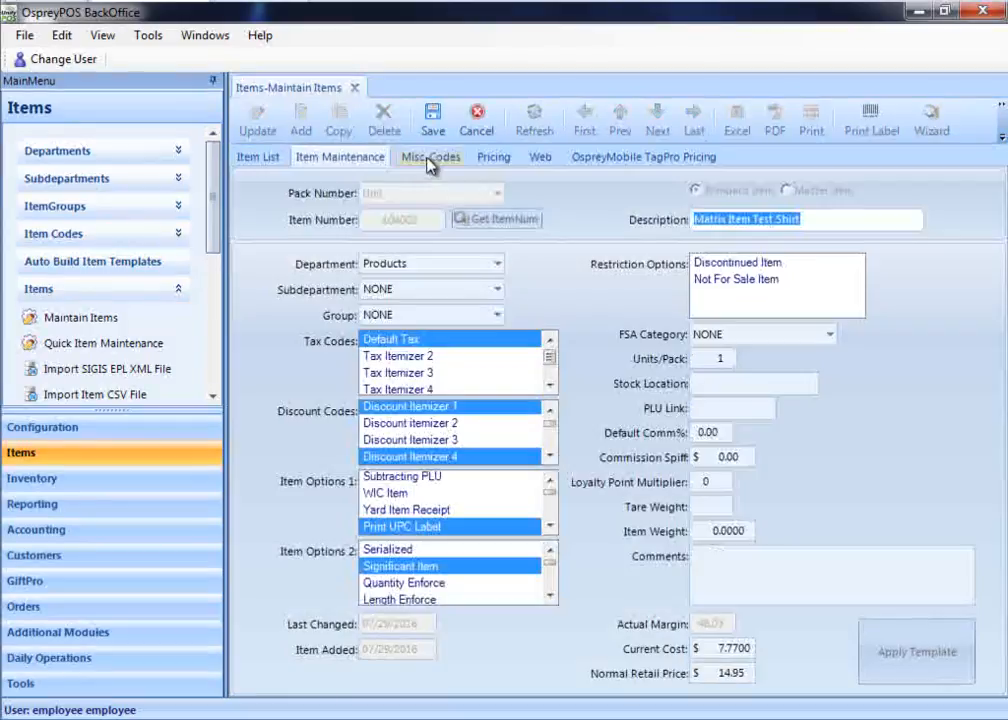
{"action": "left_click", "coordinate": [430, 157]}
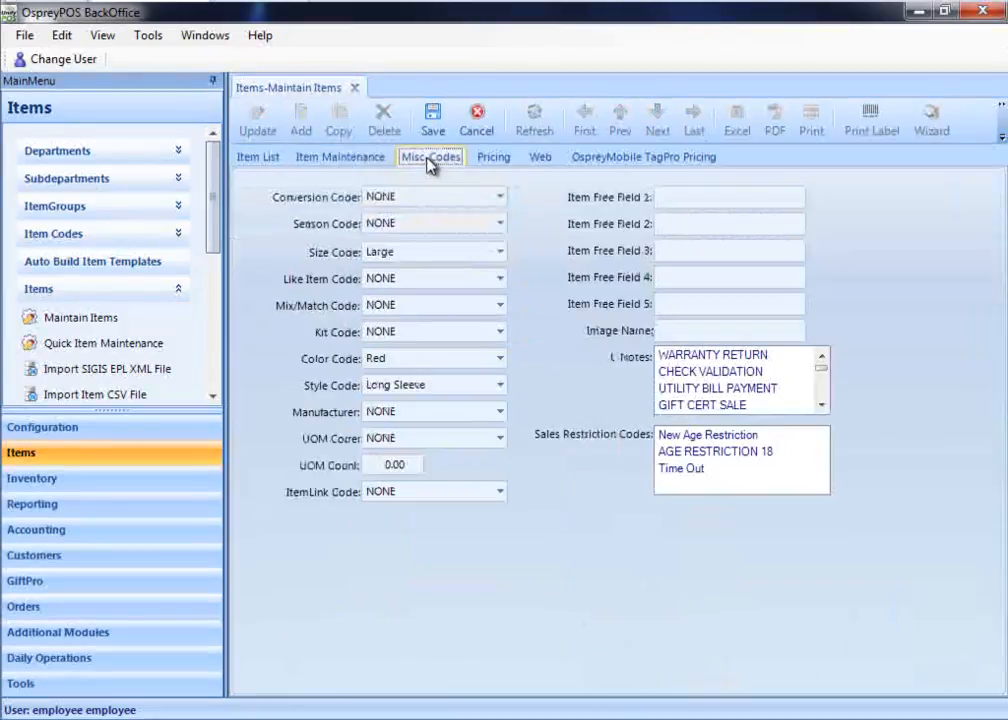
{"action": "left_click", "coordinate": [276, 158]}
{"action": "left_click", "coordinate": [372, 157]}
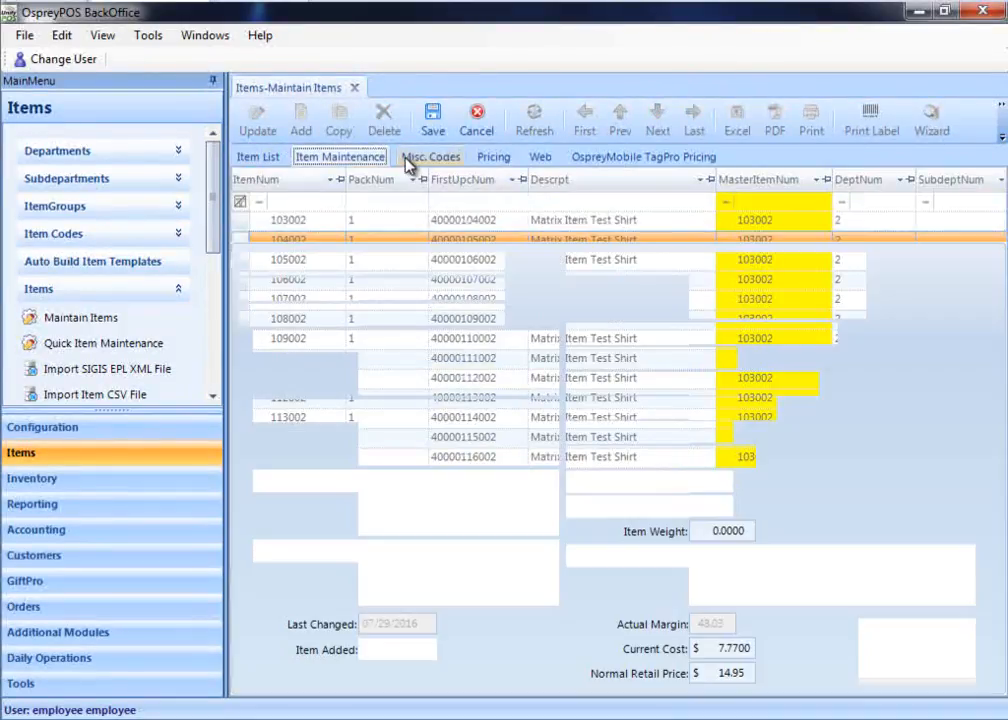
Step: Change the description of child item 104002 to "Large Red Long Sleeve Shirt", save it and return to the item list
{"action": "left_click_drag", "start_coordinate": [803, 218], "coordinate": [625, 218]}
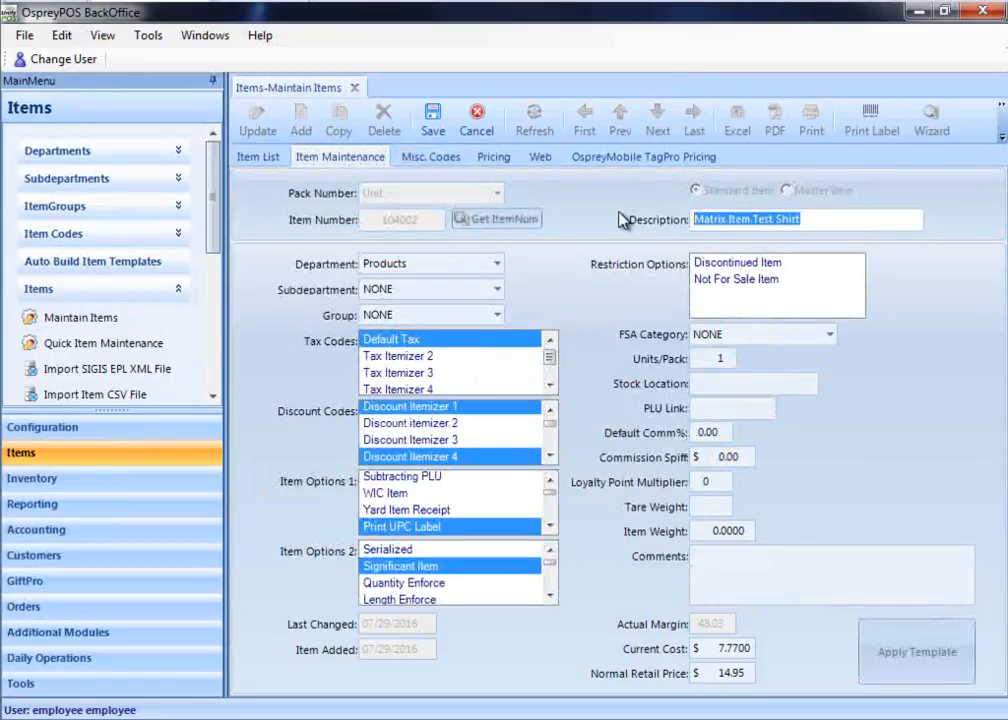
{"action": "type", "text": "Large Re"}
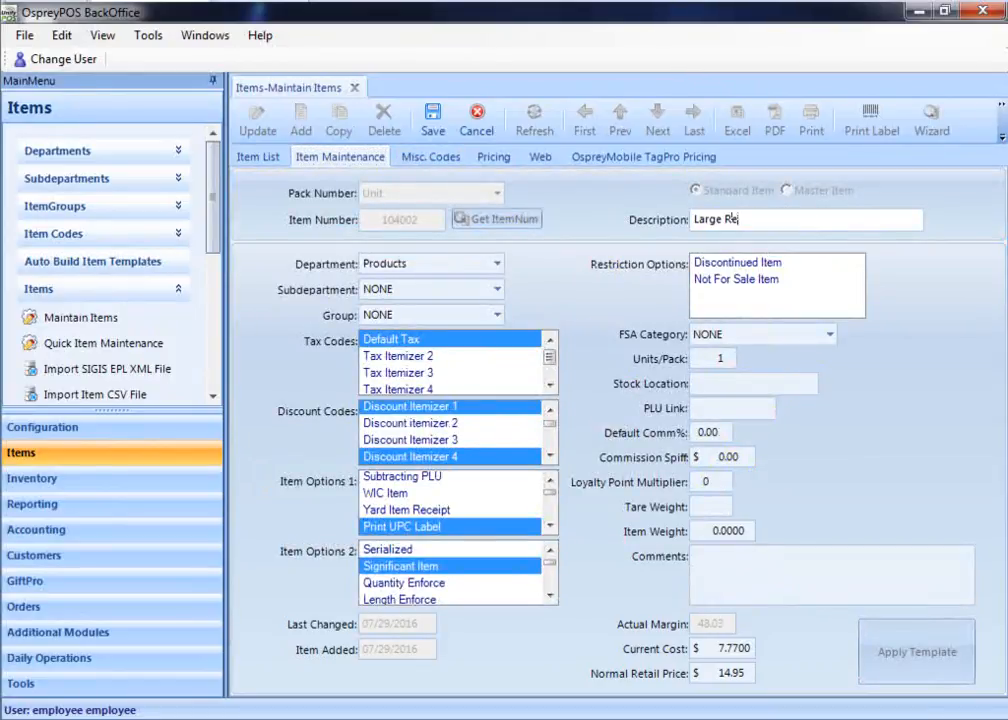
{"action": "type", "text": "d Long Sleeve Shirt"}
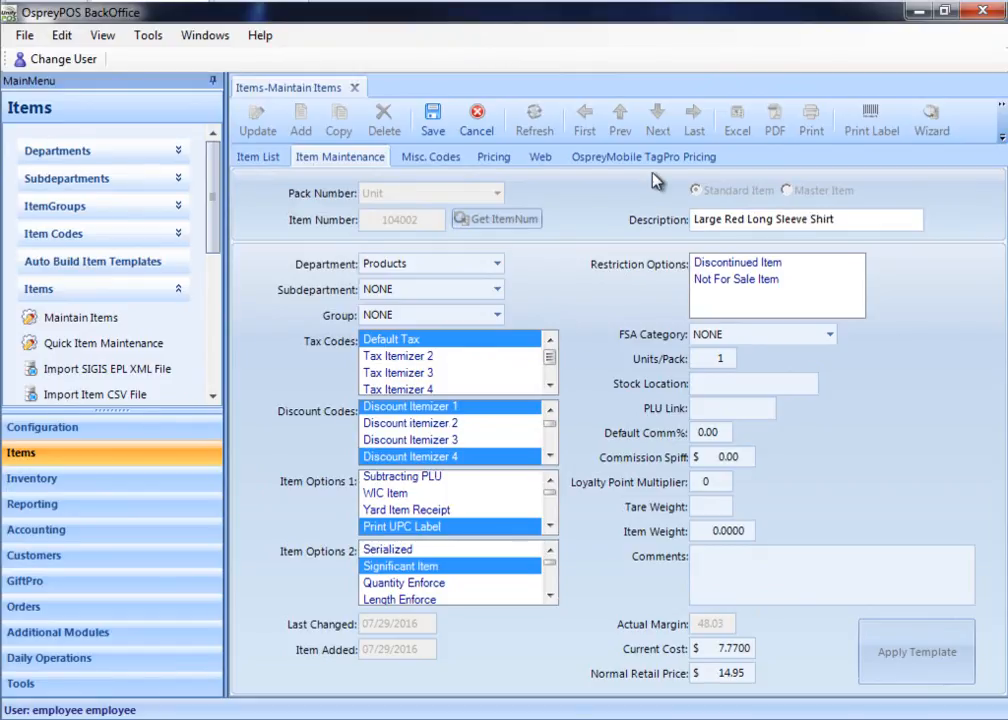
{"action": "left_click", "coordinate": [440, 128]}
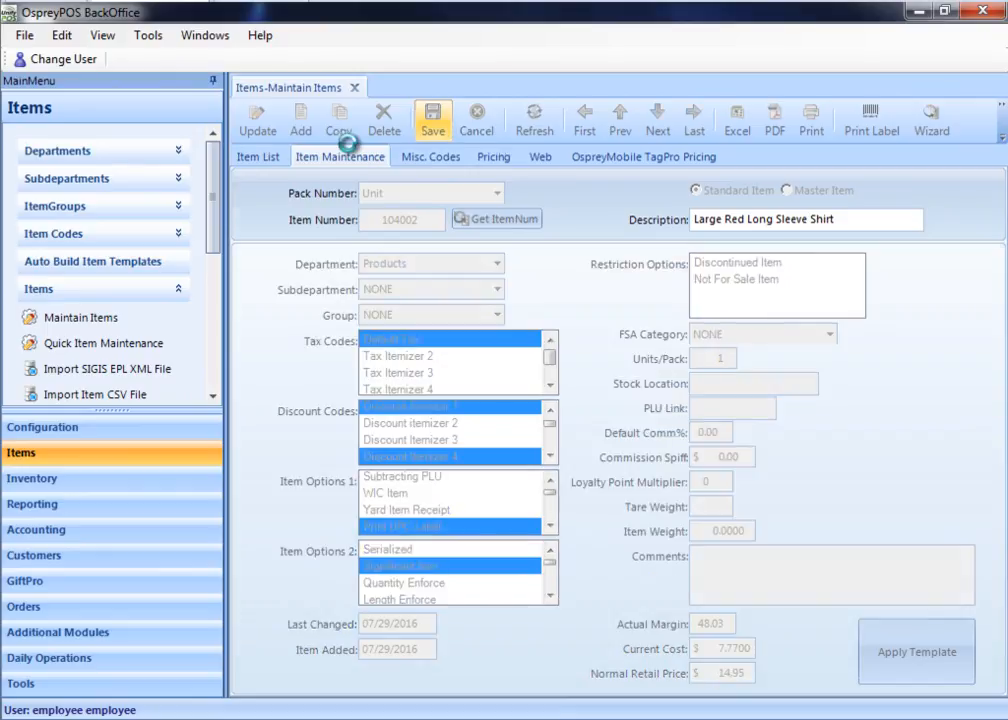
{"action": "left_click", "coordinate": [255, 157]}
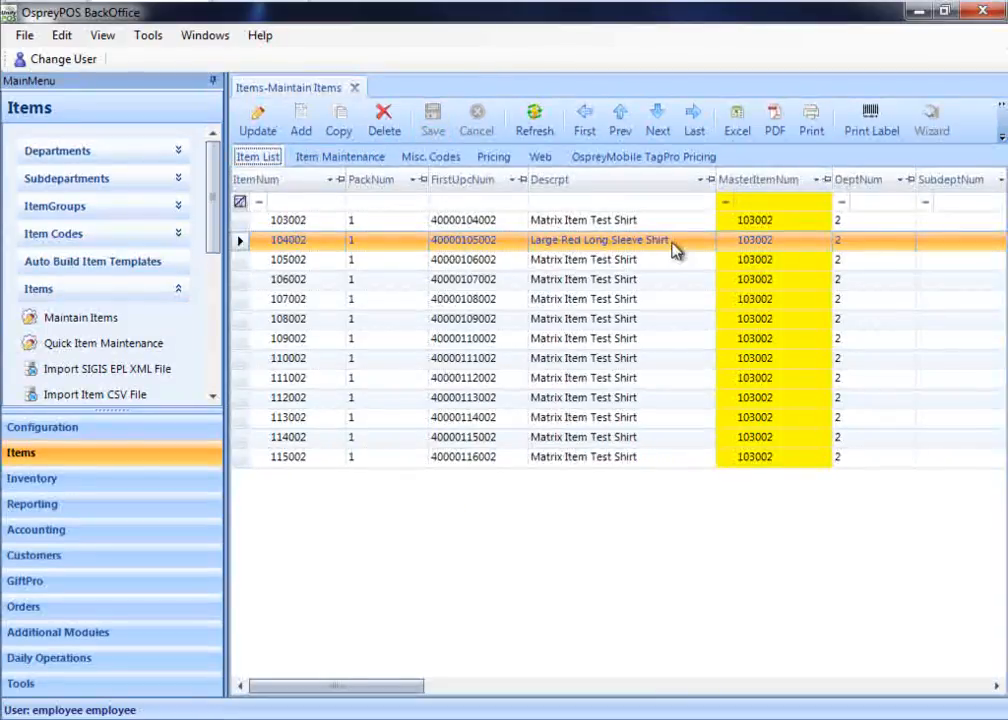
Step: Review the miscellaneous codes of master item 103002, then close the record without changes and return to the item list
{"action": "double_click", "coordinate": [620, 220]}
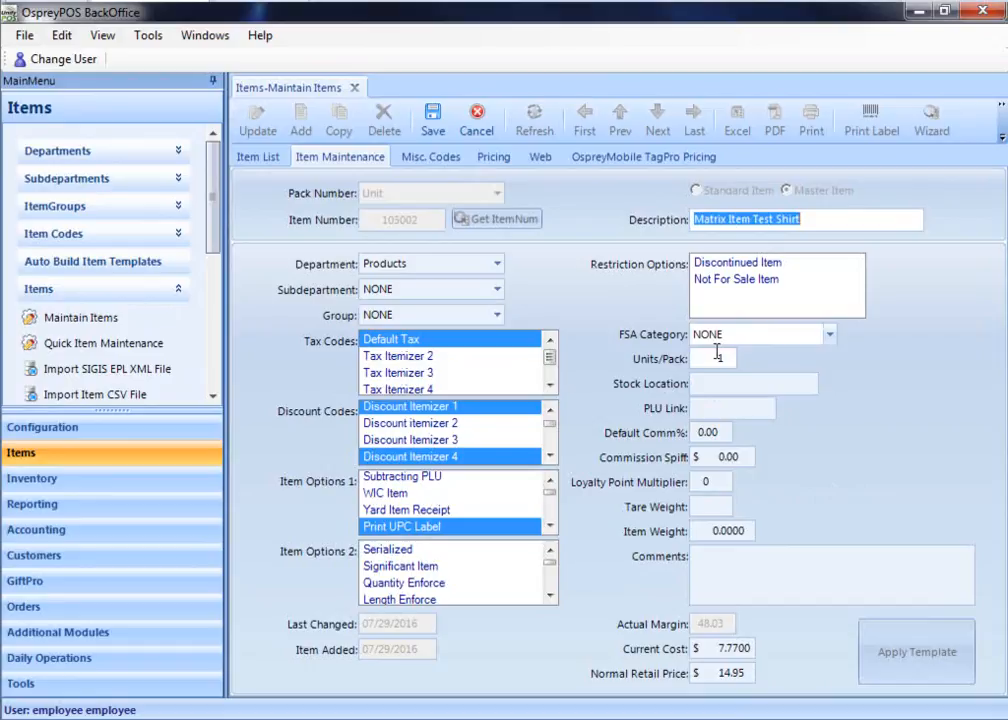
{"action": "left_click", "coordinate": [410, 158]}
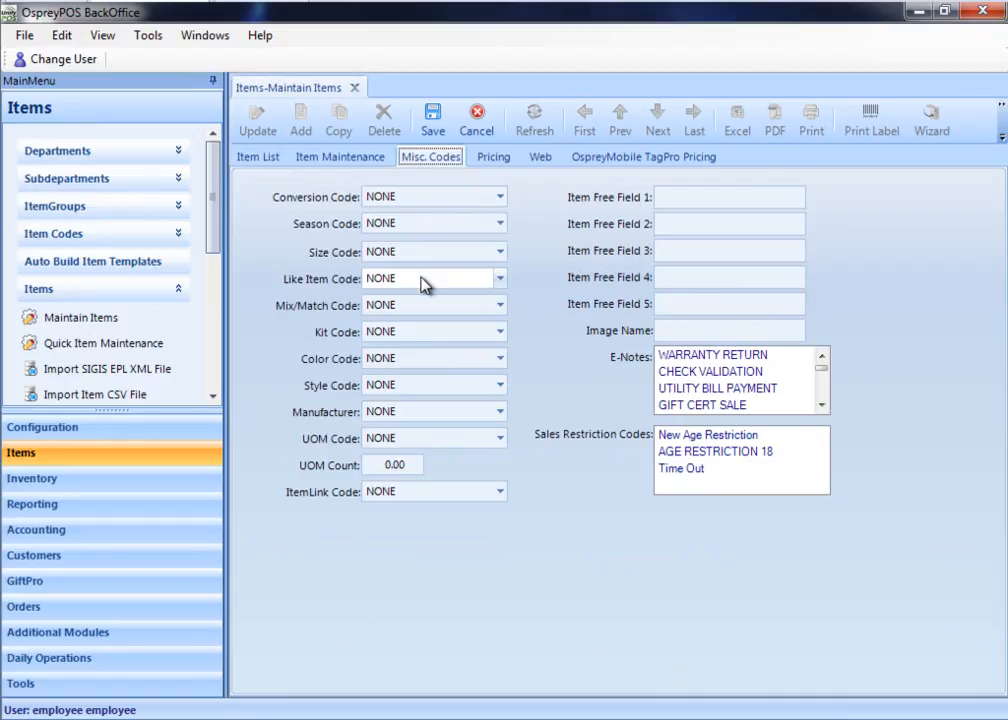
{"action": "left_click", "coordinate": [480, 133]}
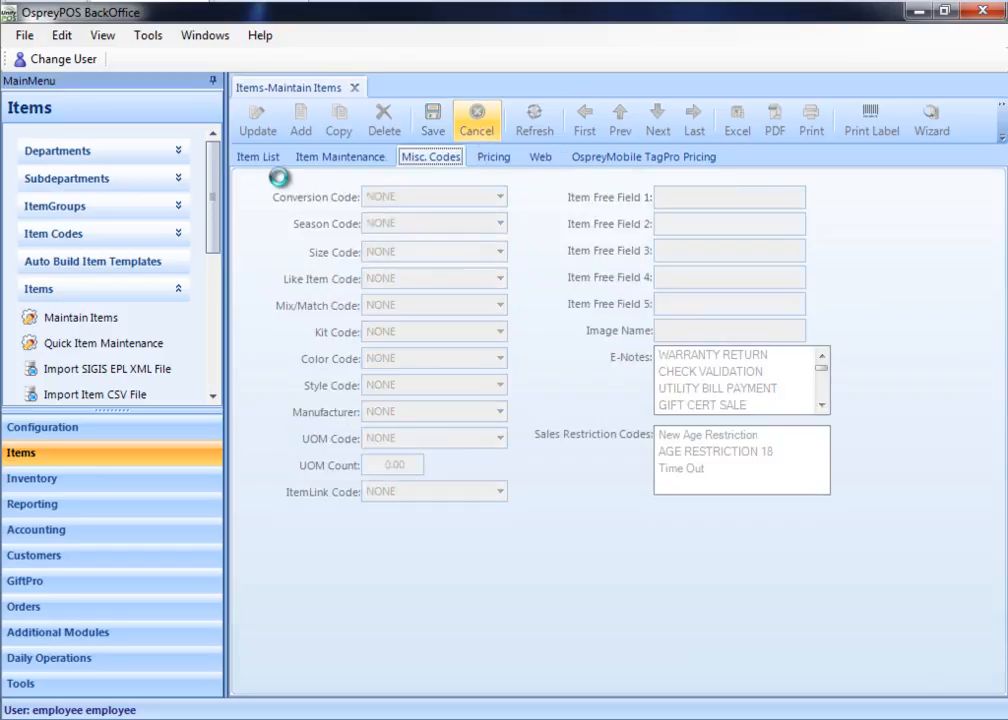
{"action": "left_click", "coordinate": [270, 161]}
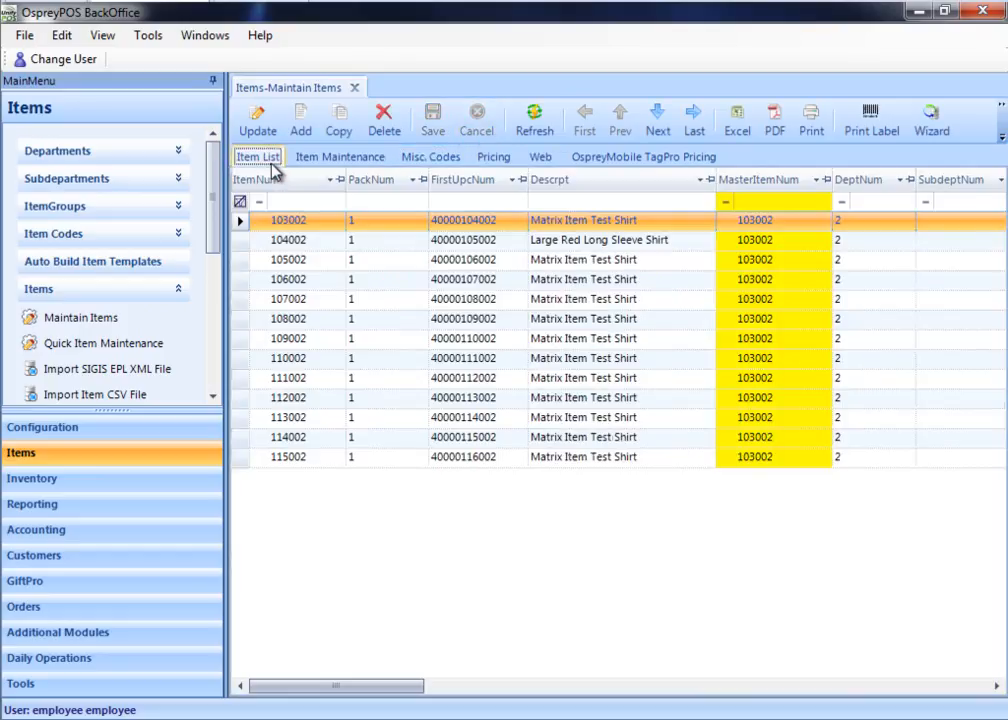